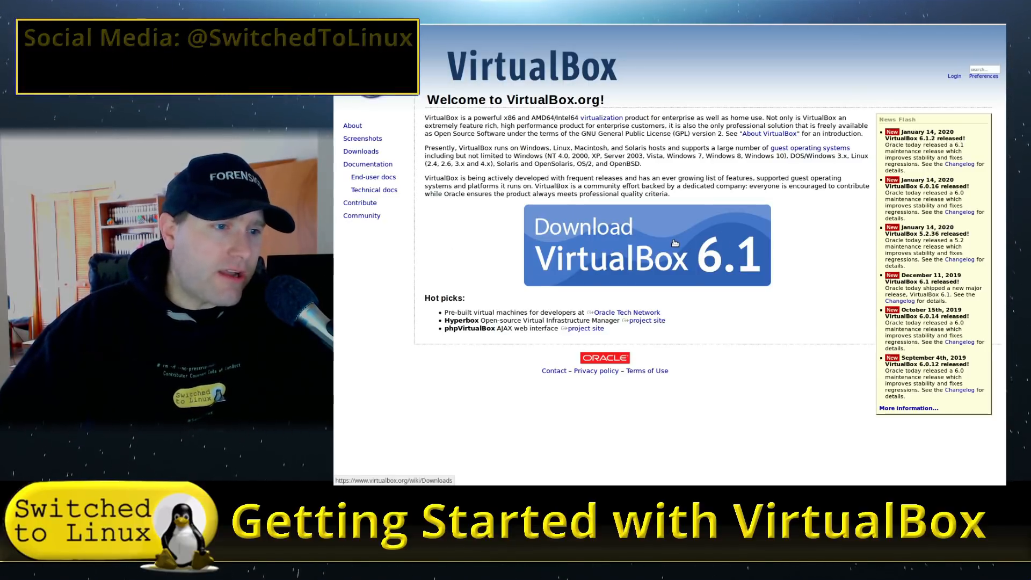
Step: Go from the VirtualBox Downloads page to the older builds list covering 6.1 back to 4.0
click(755, 244)
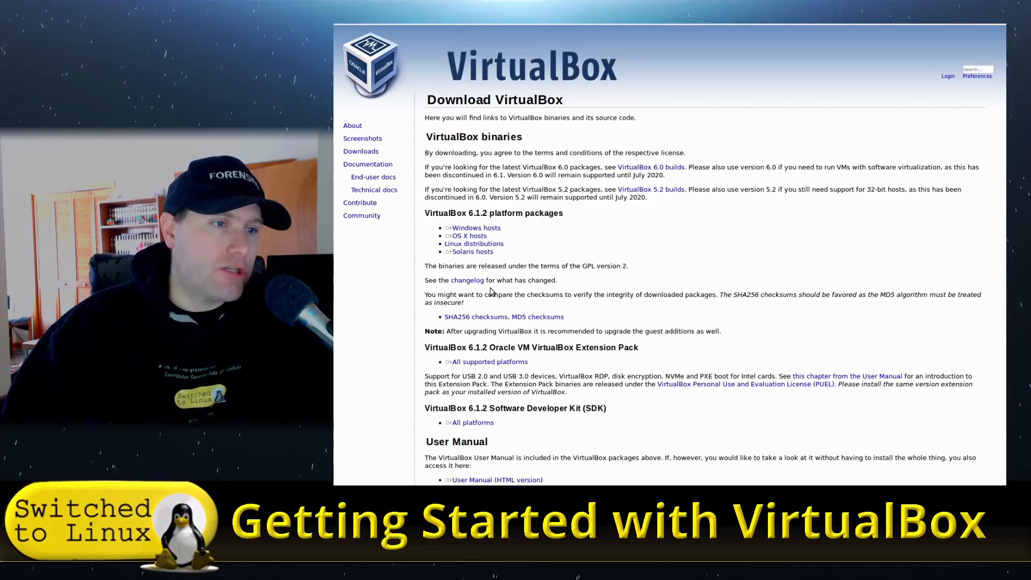
scroll(490, 292, down, 6)
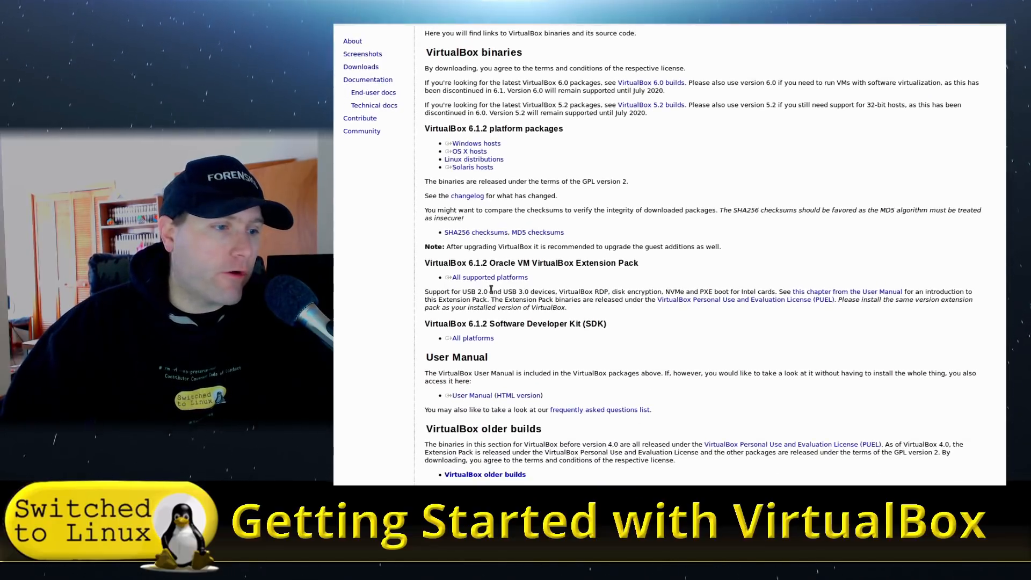
click(489, 363)
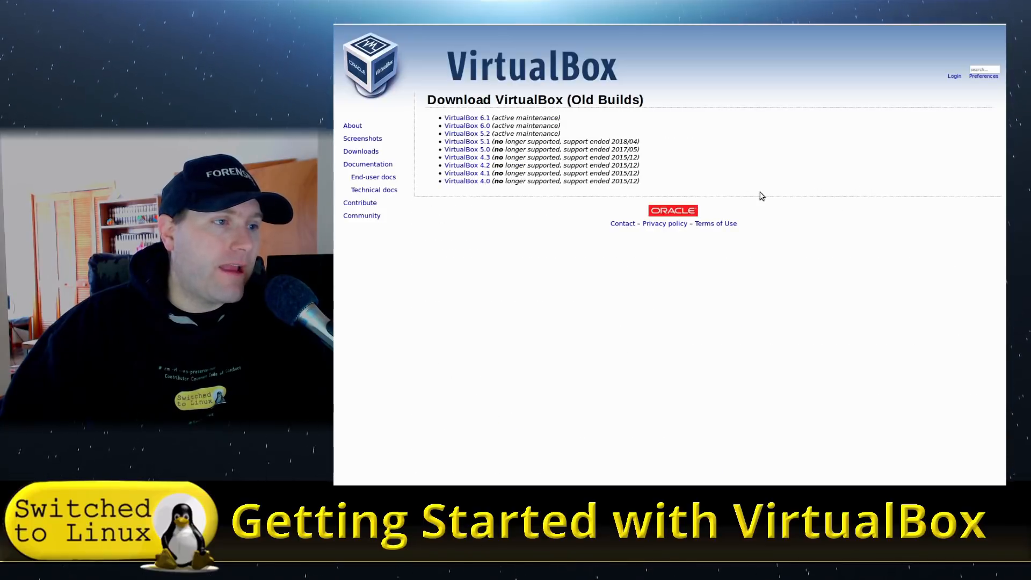
Step: Download the Extension Pack listed under VirtualBox 5.2.36 on the 5.2 builds page
click(477, 148)
click(481, 134)
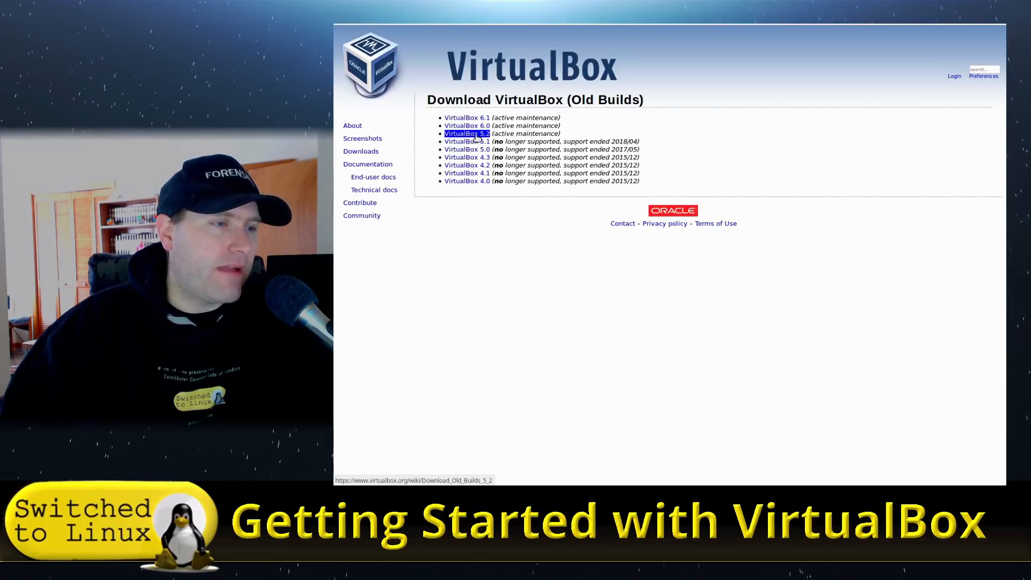
click(477, 135)
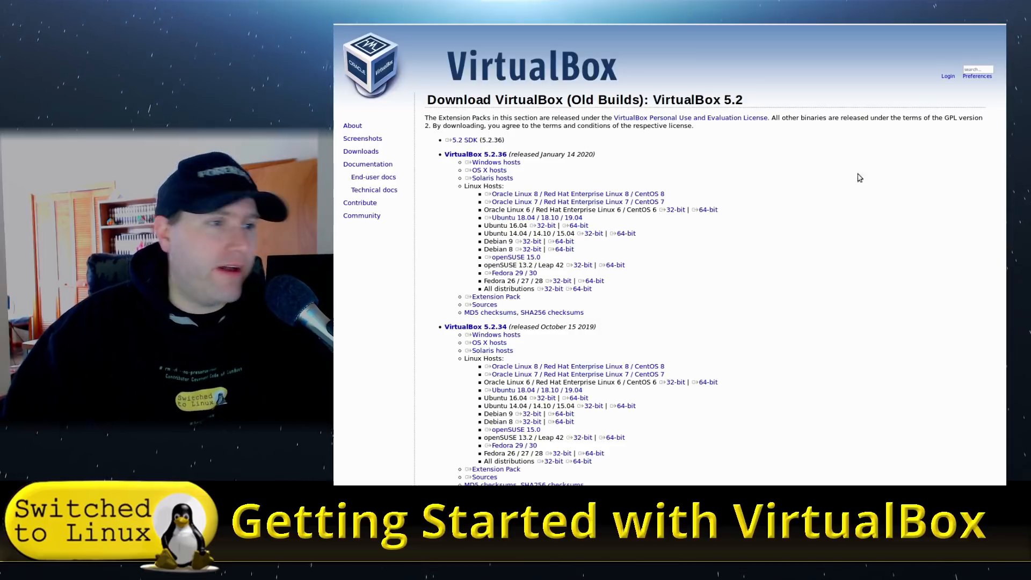
scroll(874, 193, down, 3)
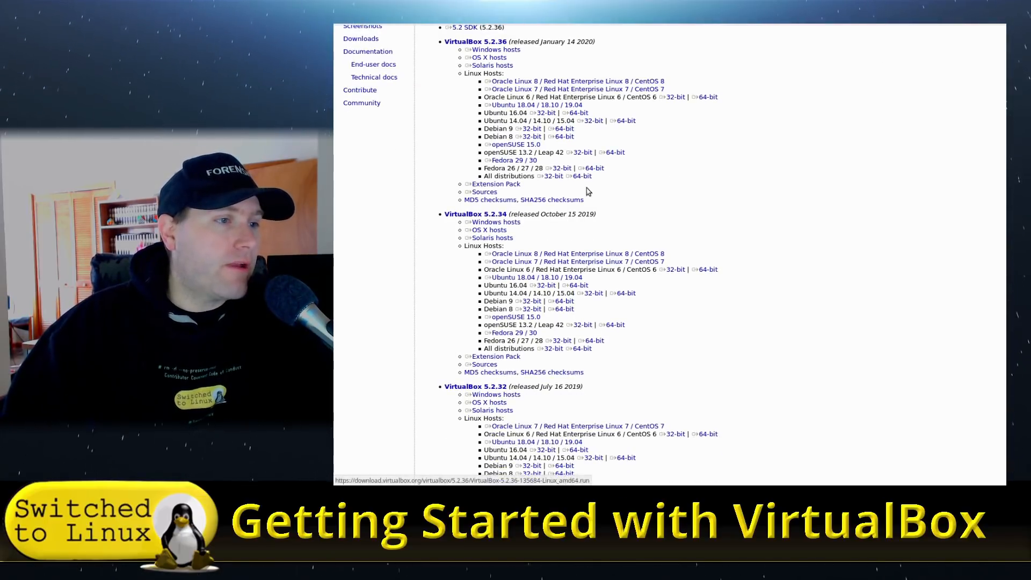
scroll(598, 271, down, 3)
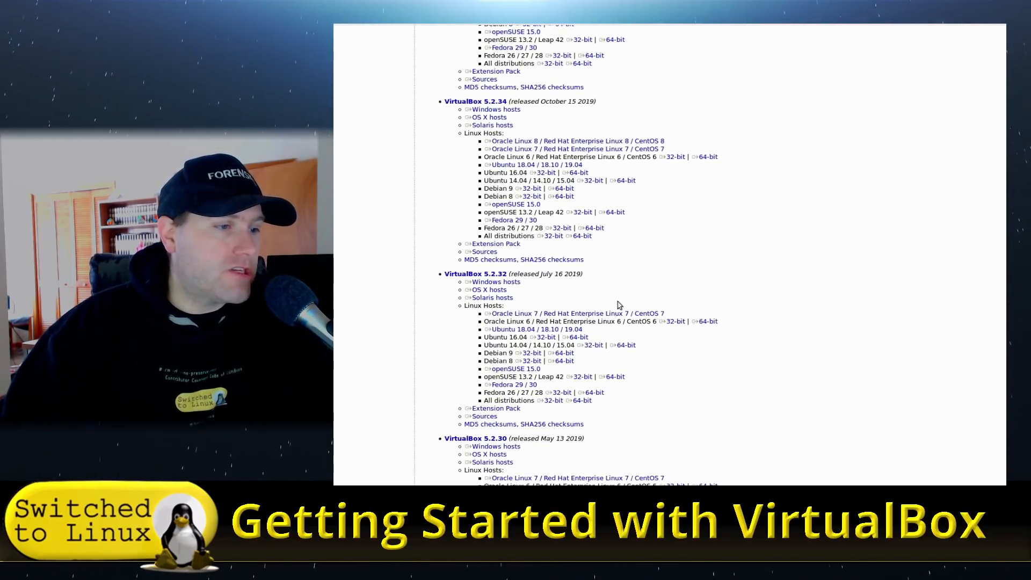
scroll(569, 335, up, 5)
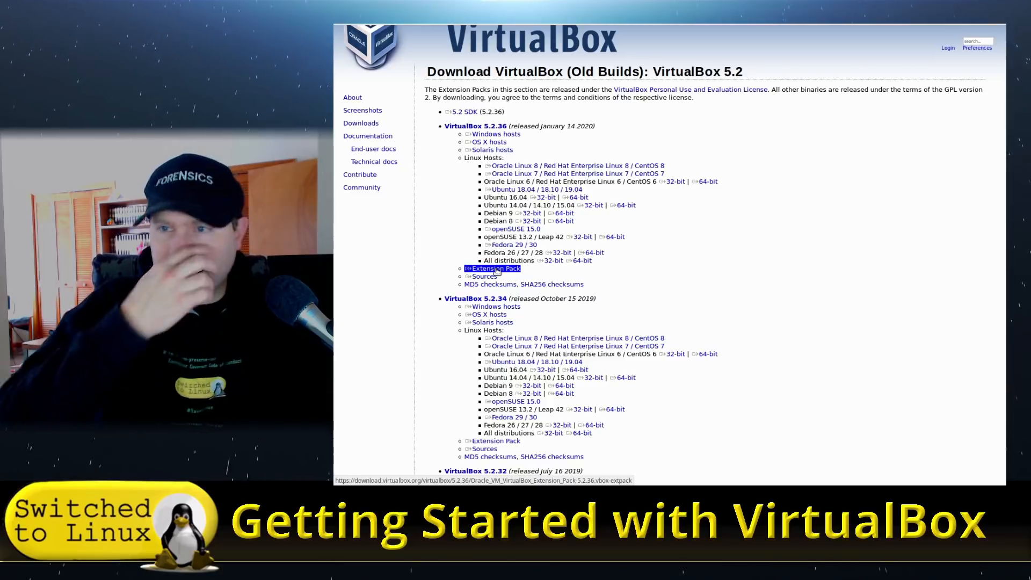
click(497, 270)
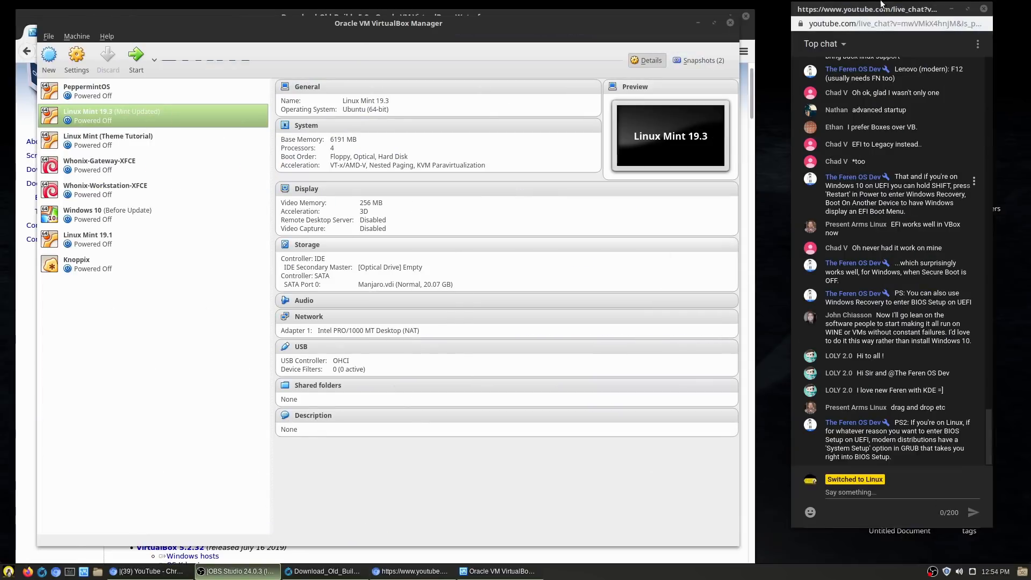
Step: Move the chat window aside and compare the PeppermintOS, Linux Mint 19.3 and Linux Mint (Theme Tutorial) details
mouse_move(881, 9)
mouse_down()
mouse_move(1030, 43)
mouse_move(1030, 27)
mouse_move(856, 34)
mouse_move(875, 18)
mouse_up()
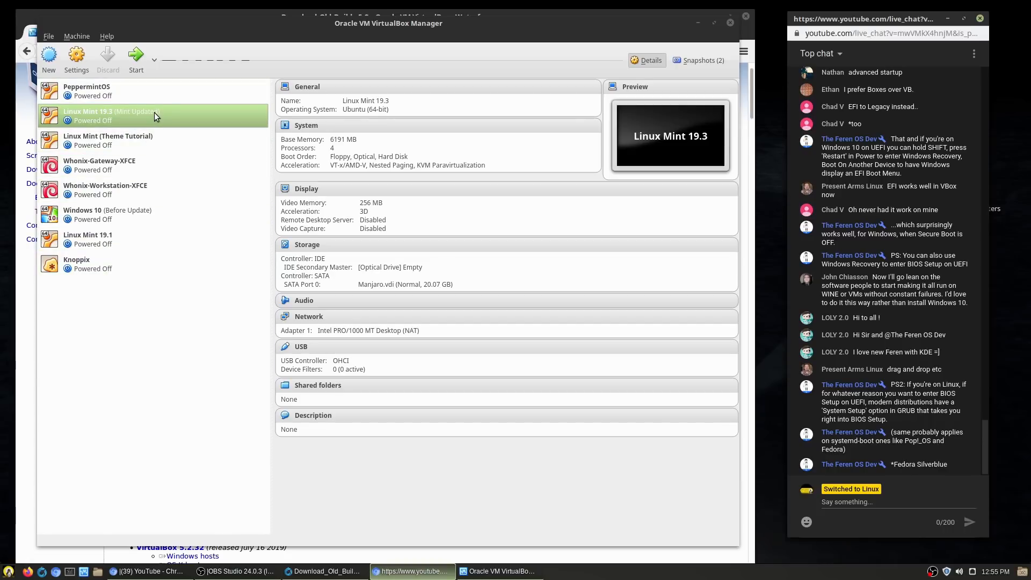
click(118, 93)
click(126, 113)
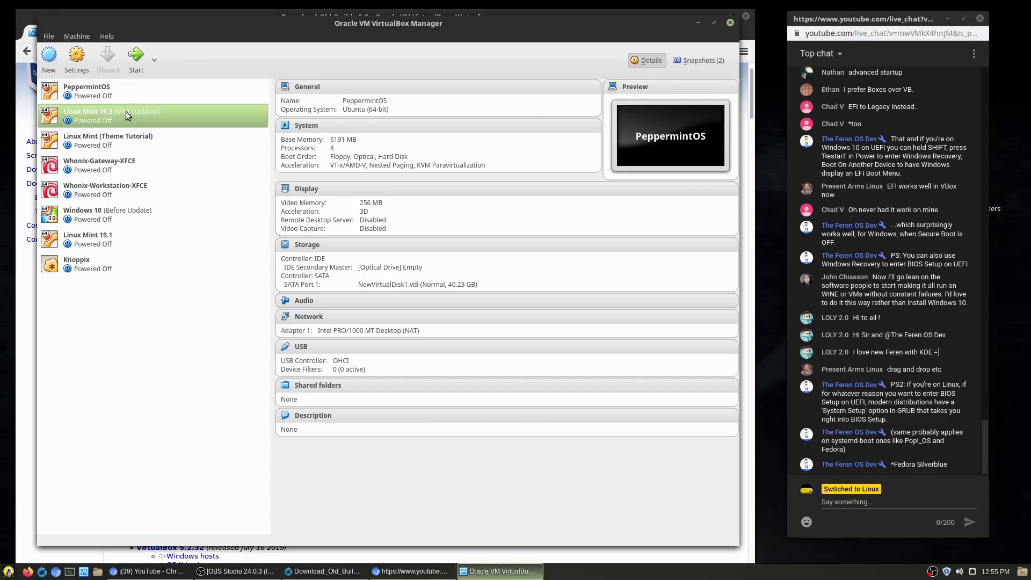
click(126, 137)
click(124, 99)
click(120, 115)
click(117, 133)
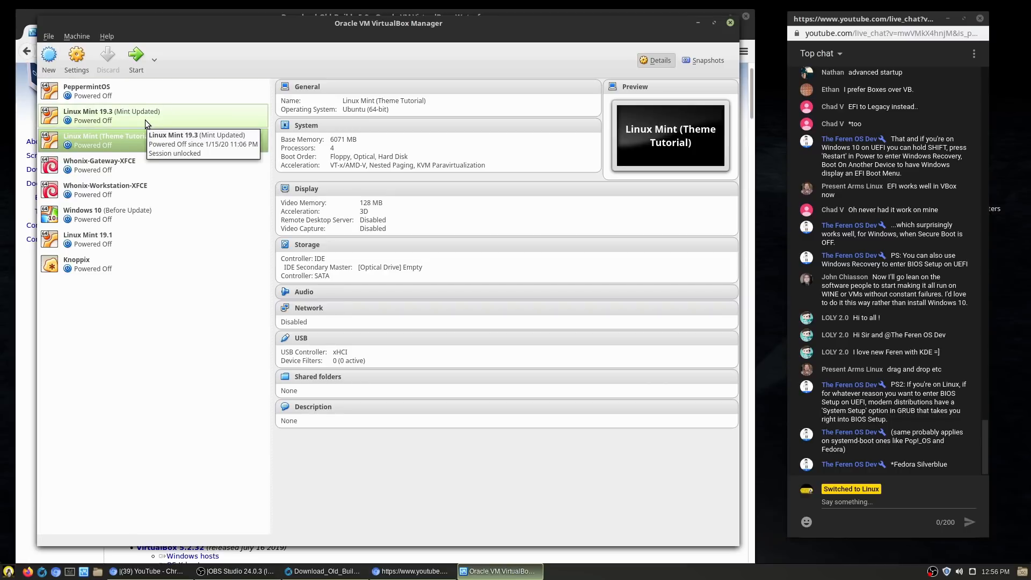
click(77, 38)
Step: Check installed extension packs and the General page's default machine folder, then open the home folder in Files
mouse_move(48, 36)
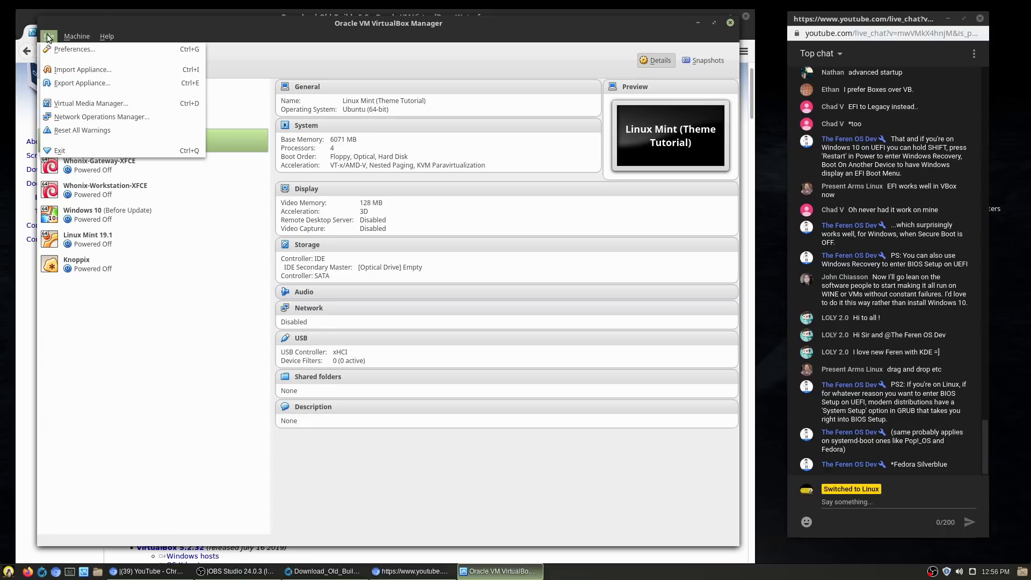
click(63, 52)
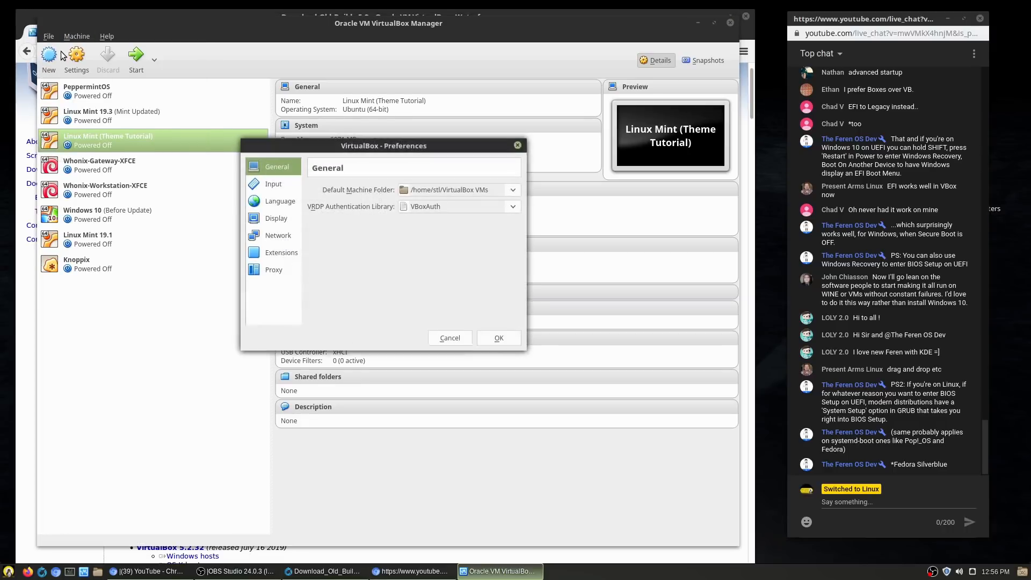
click(283, 256)
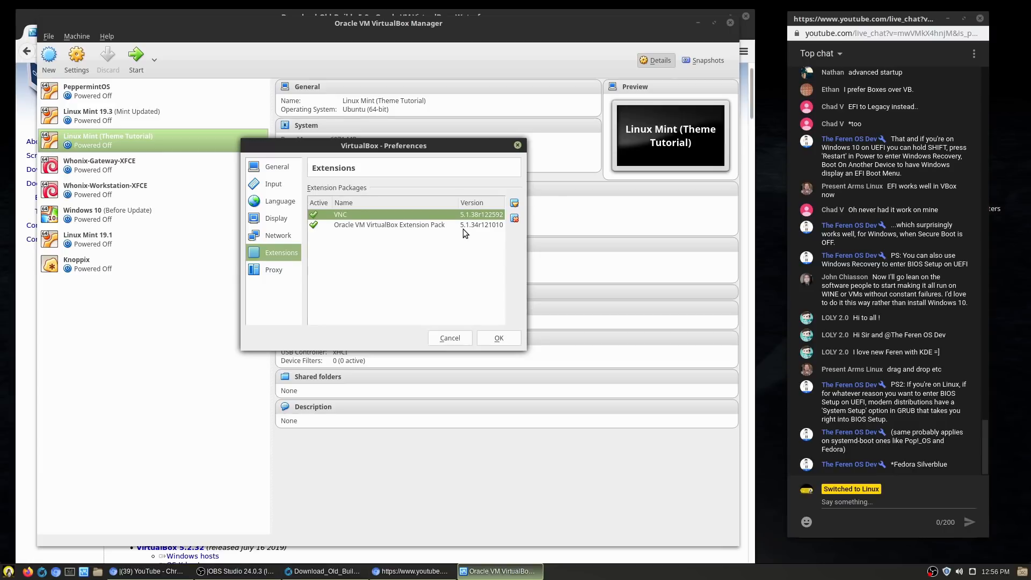
mouse_move(469, 228)
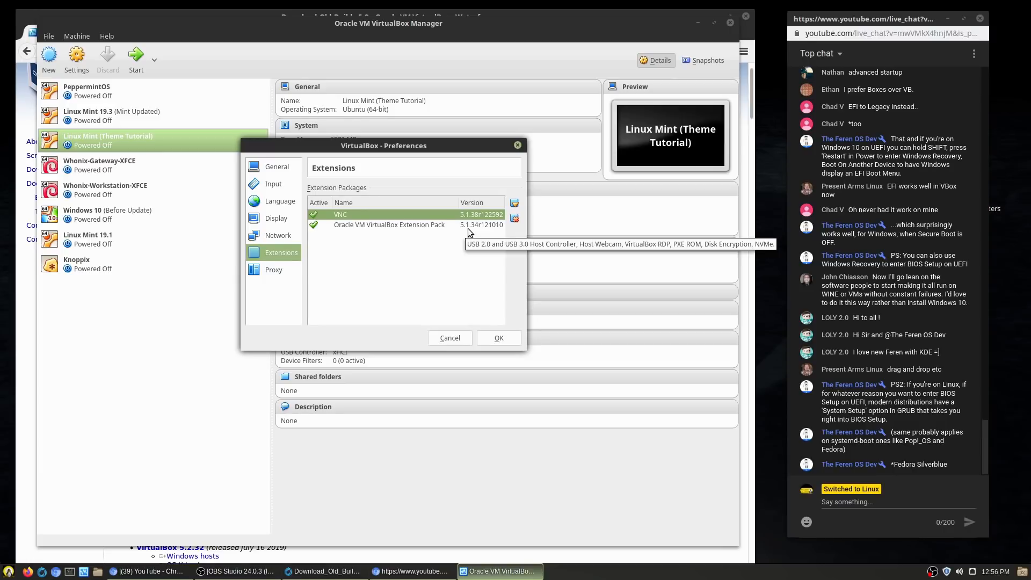
click(515, 203)
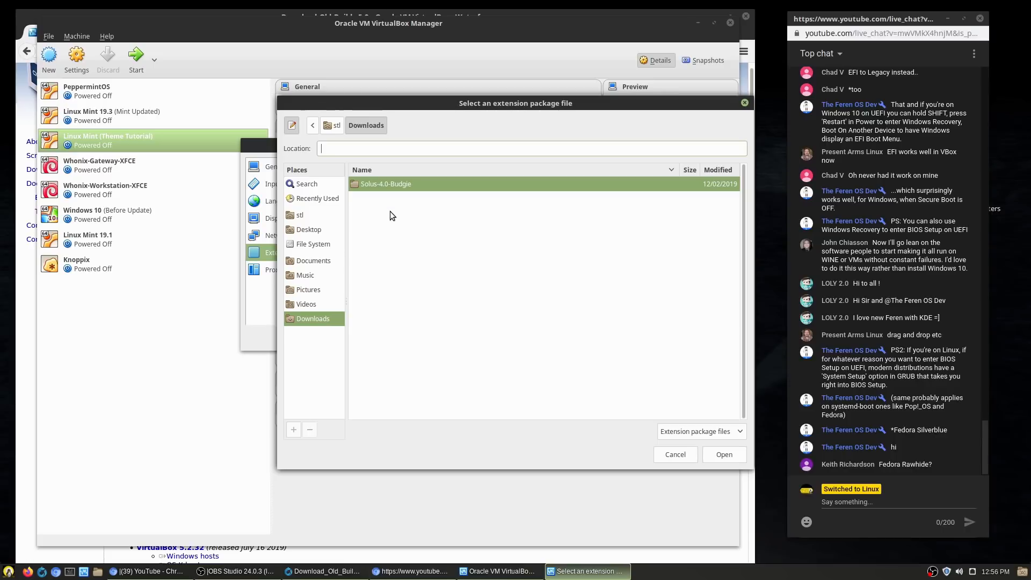
click(676, 455)
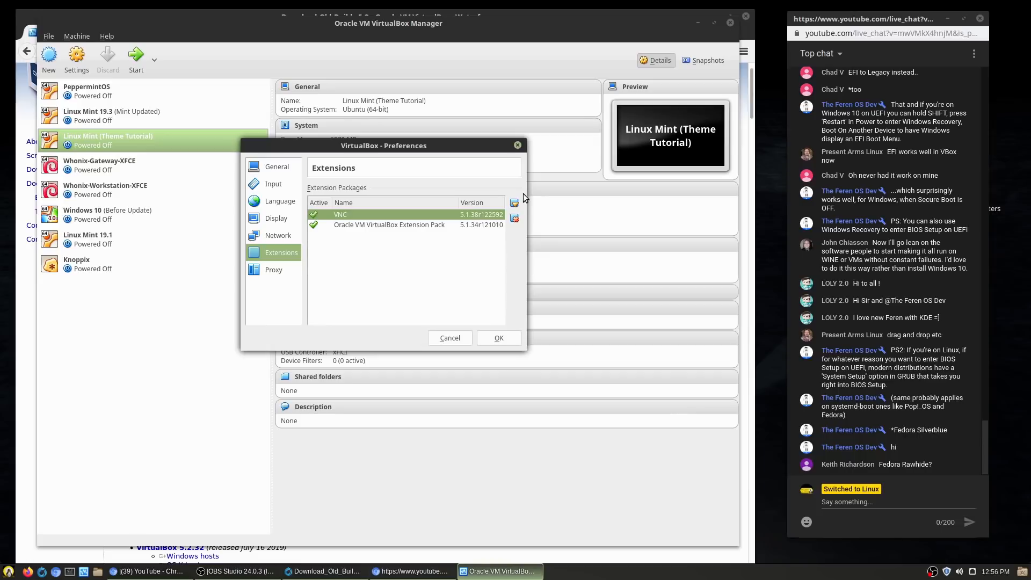
click(282, 162)
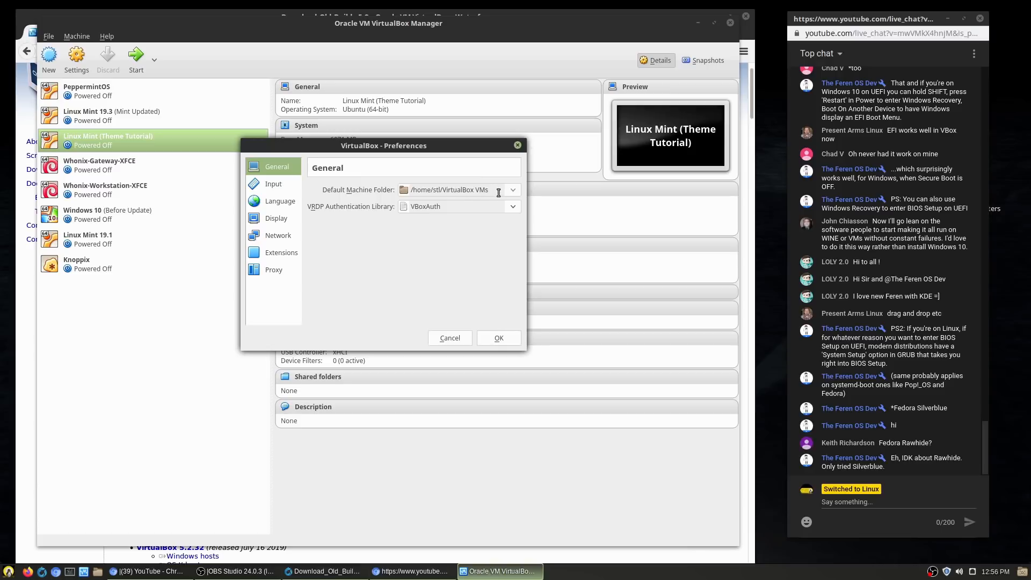
click(97, 570)
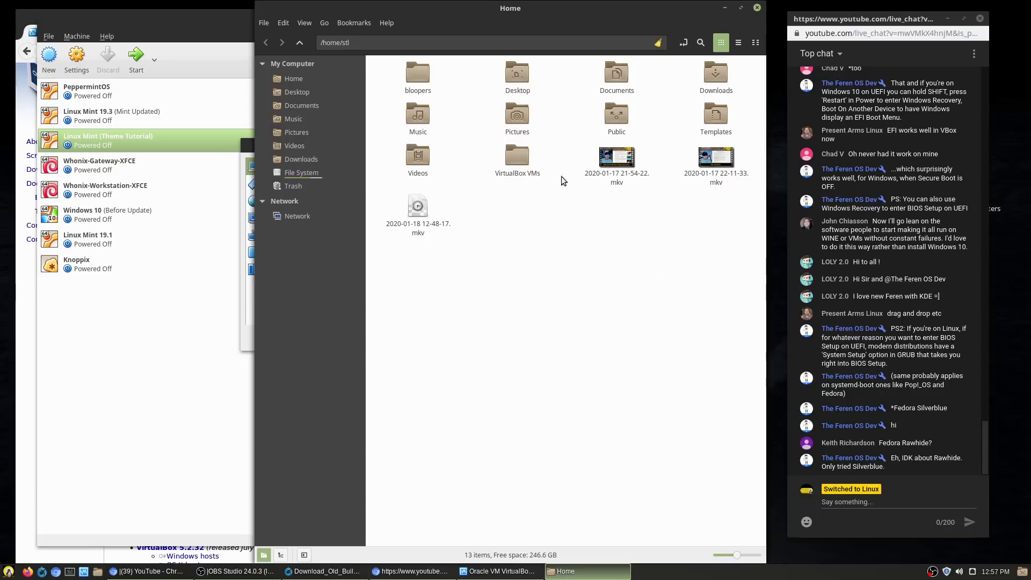
Step: Browse VirtualBox VMs > Windows 10 > Snapshots in Nemo, step back, and close Nemo
double_click(519, 159)
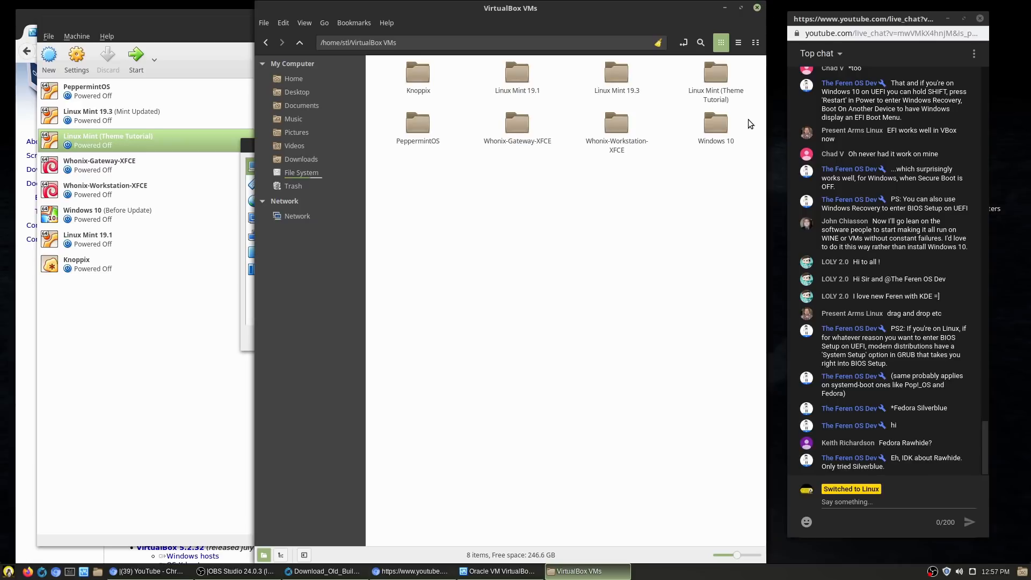
double_click(719, 132)
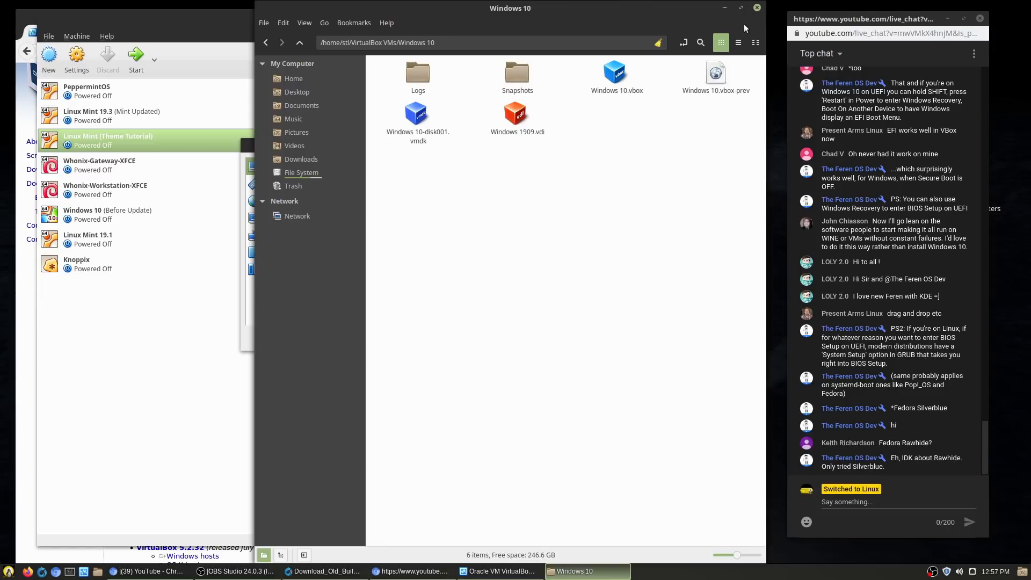
double_click(518, 86)
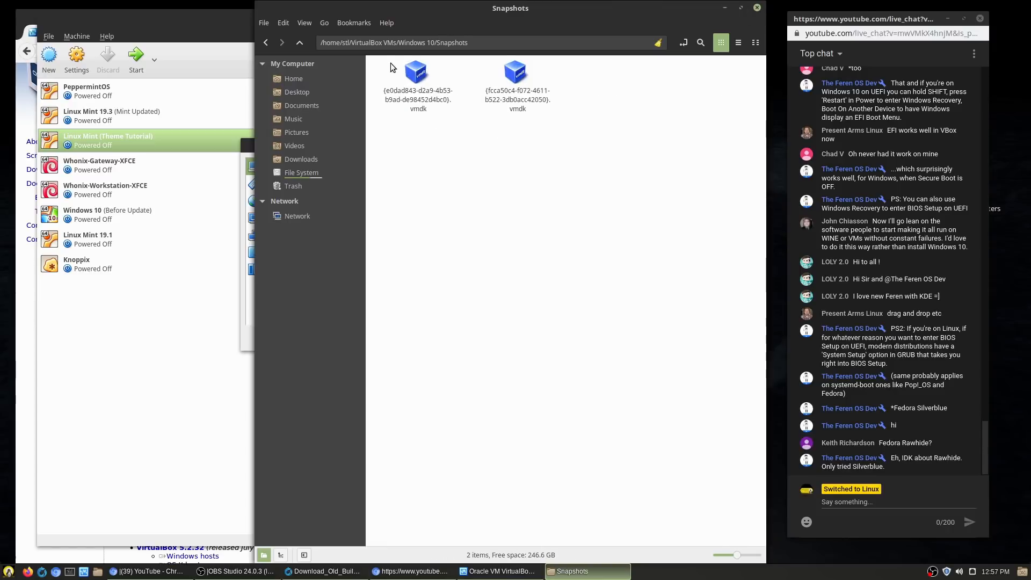
click(266, 42)
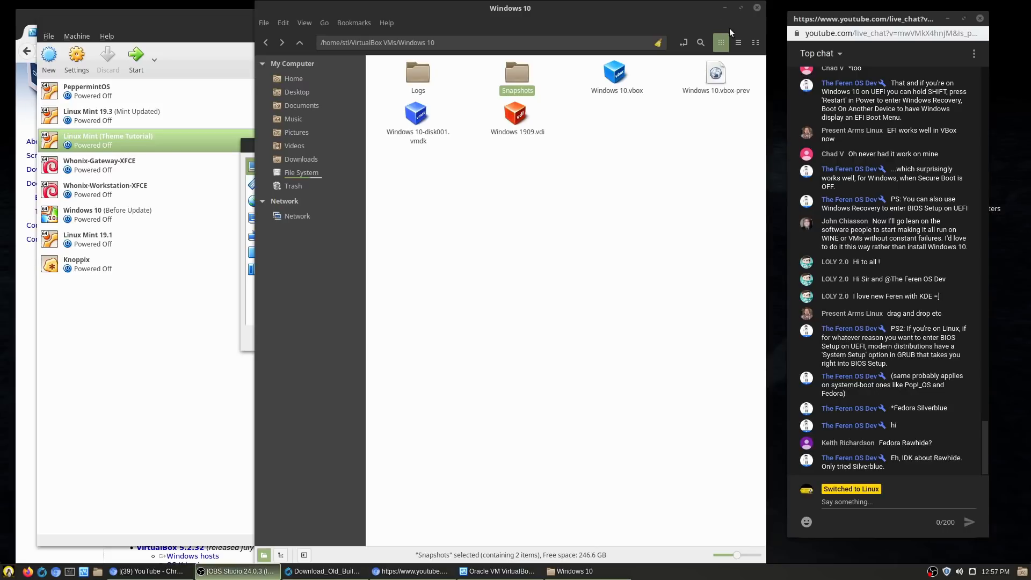
click(757, 7)
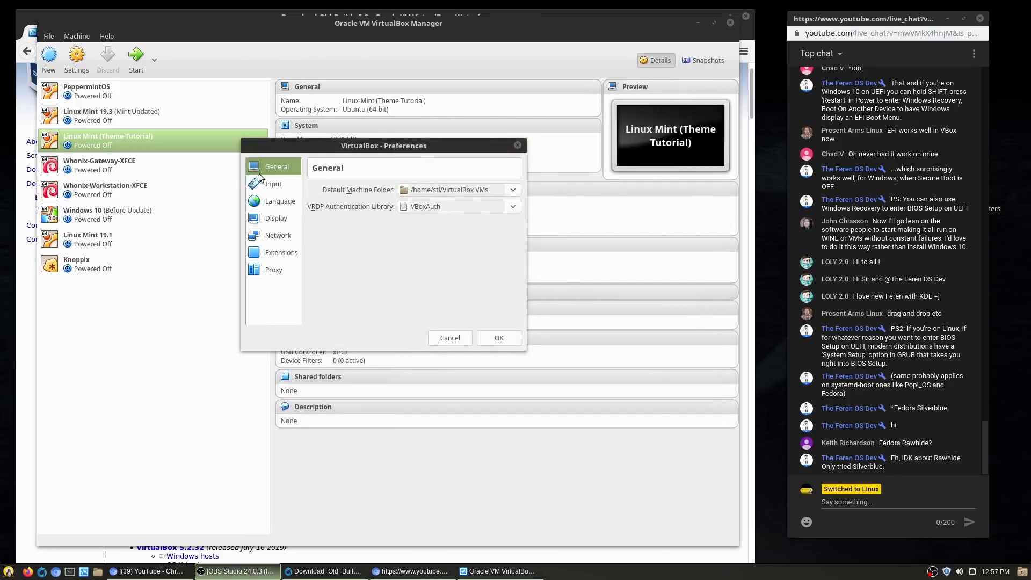
Step: Look through the Input, Language and Display pages, leaving maximum guest screen size at Automatic
click(296, 184)
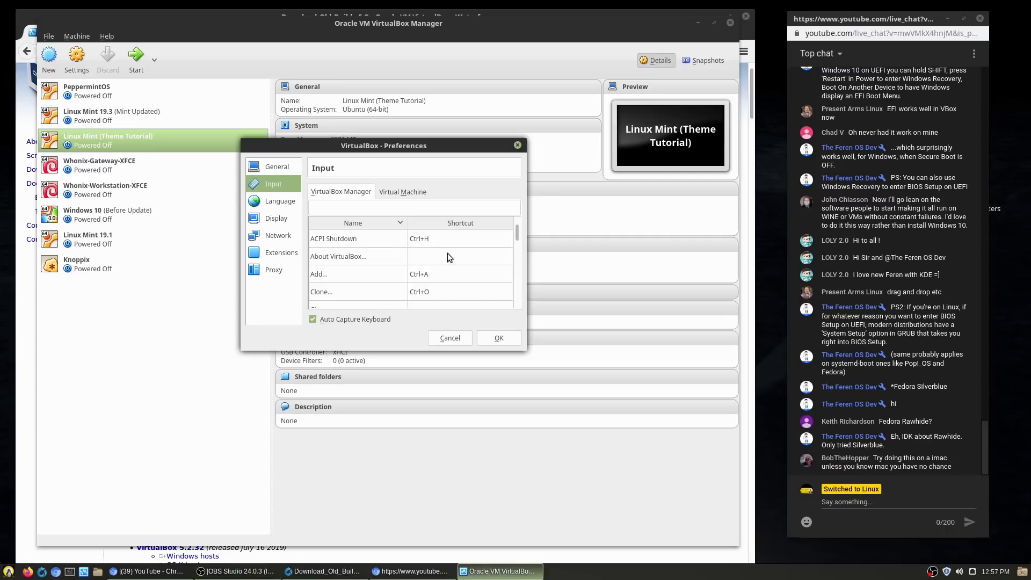
drag(517, 228, 516, 188)
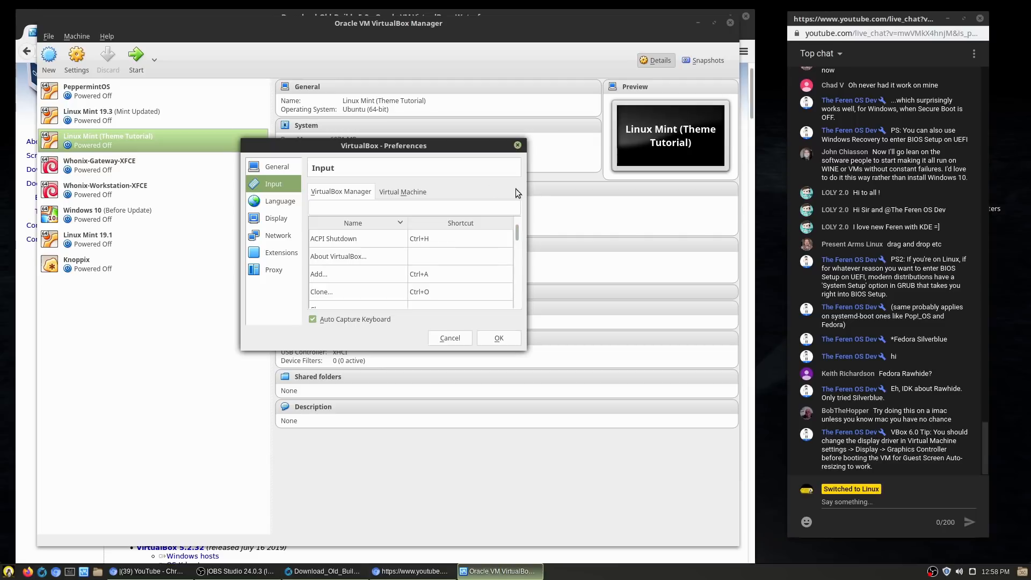
click(265, 203)
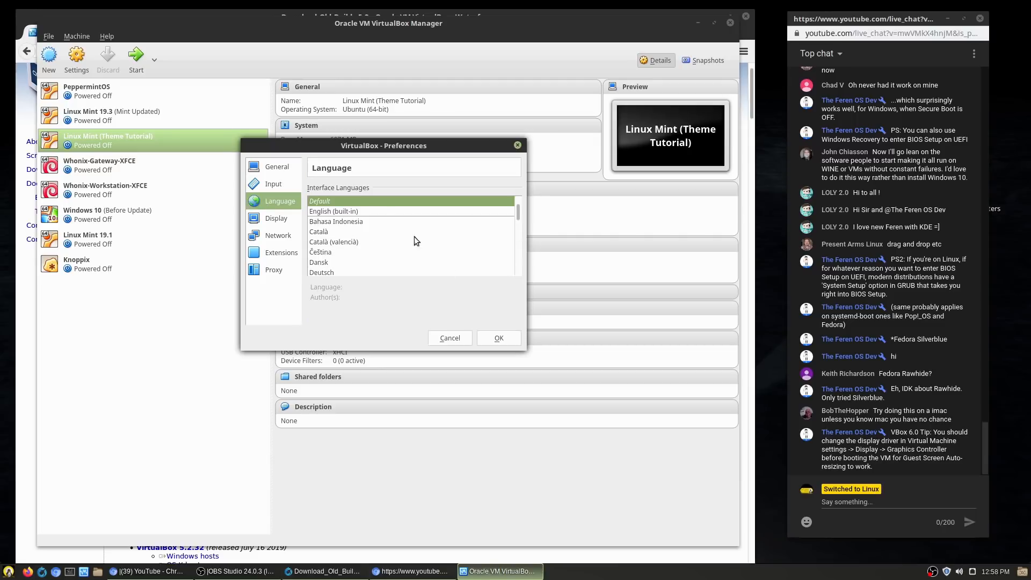
click(258, 221)
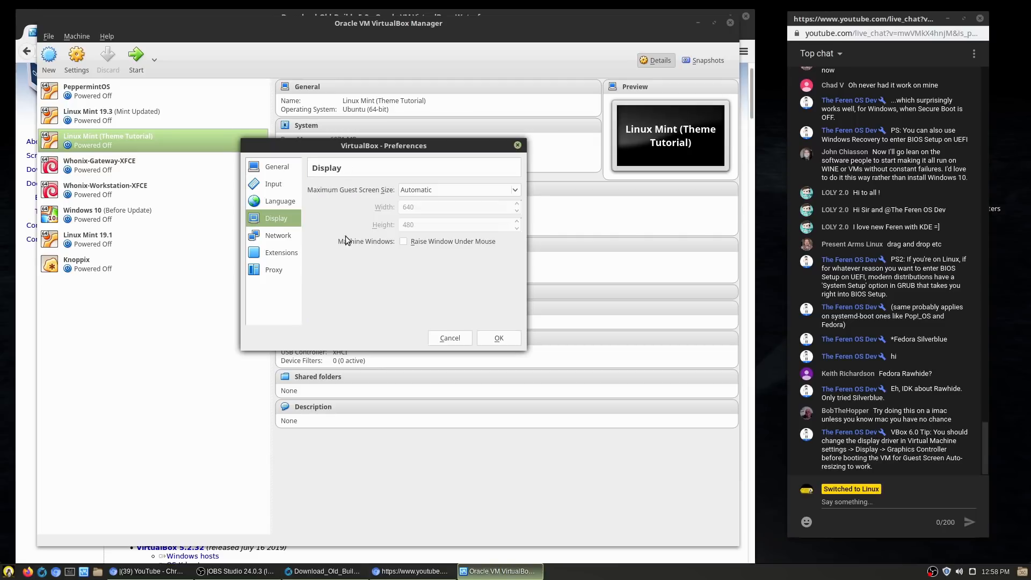
click(517, 189)
click(517, 188)
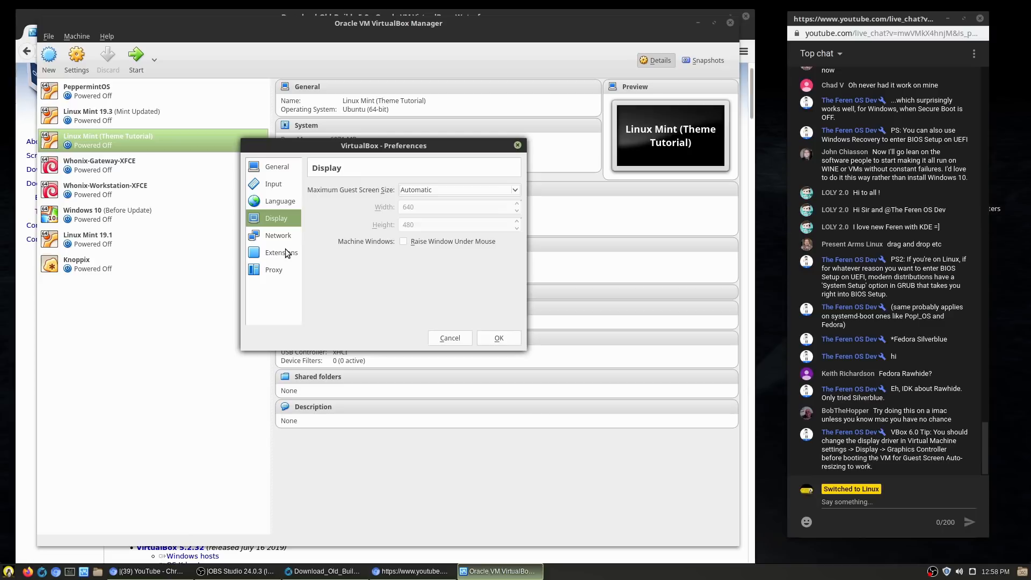
Step: Check the Network NAT and host-only lists, Extensions and Proxy pages, then close Preferences unsaved
click(279, 235)
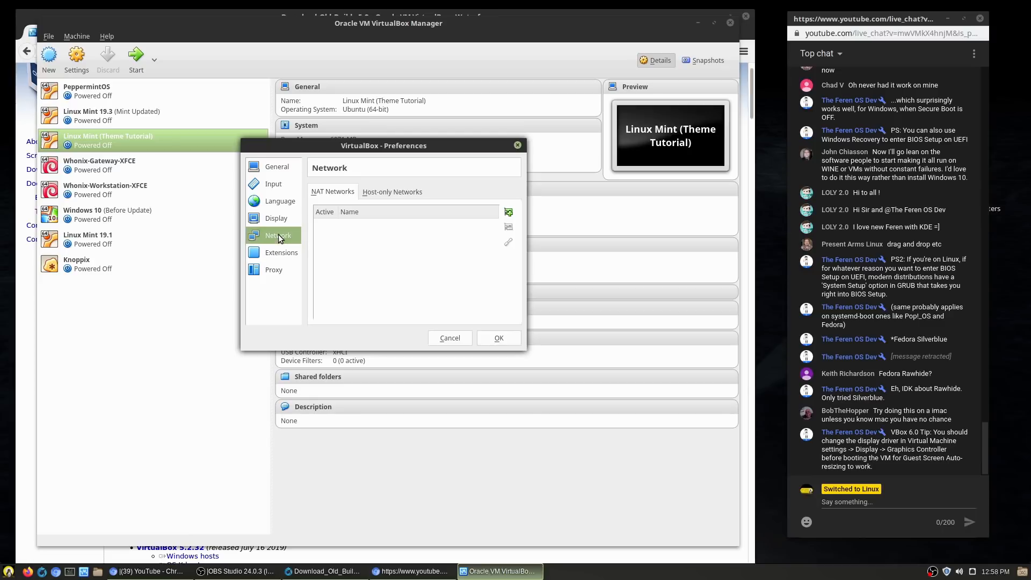
click(385, 193)
click(345, 193)
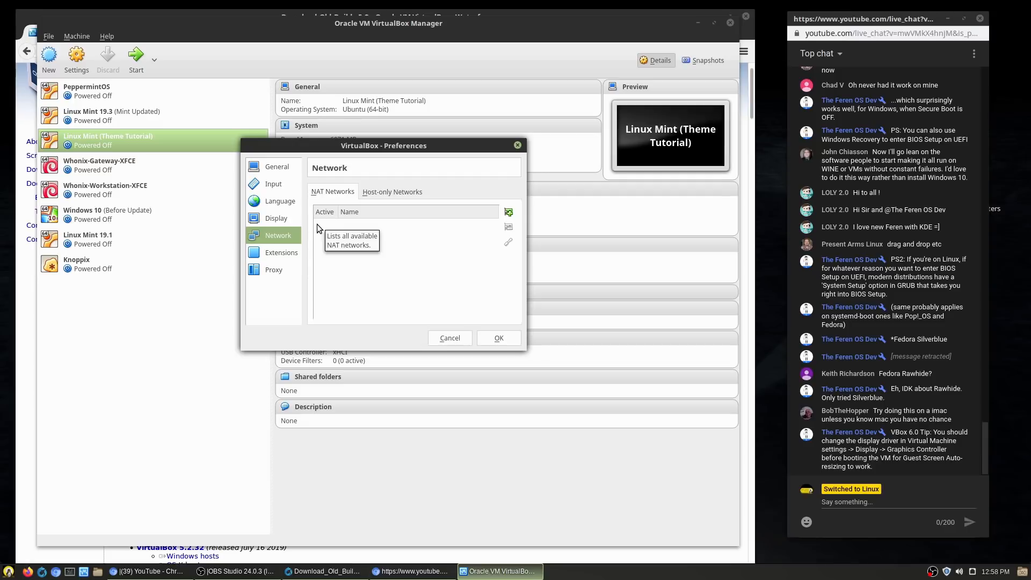
click(281, 255)
click(278, 271)
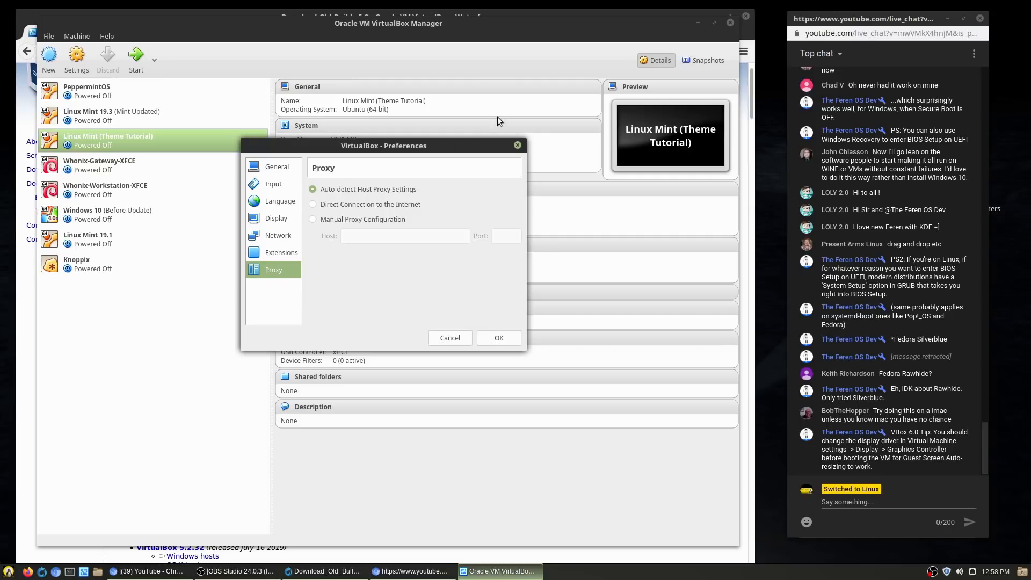
click(519, 144)
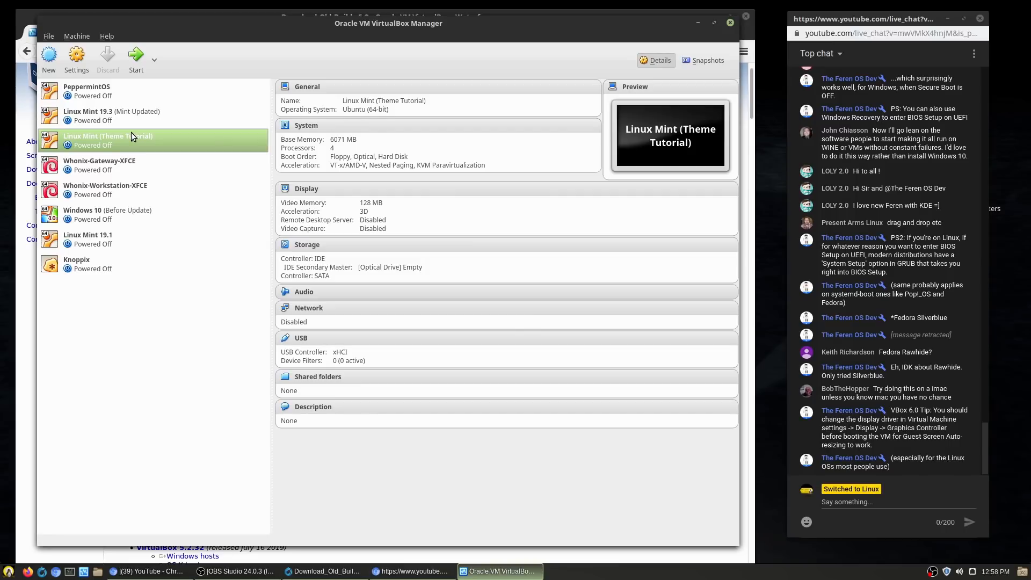
Step: With PeppermintOS selected, begin a new machine typed Linux, Ubuntu (64-bit), and switch to Expert Mode
click(100, 91)
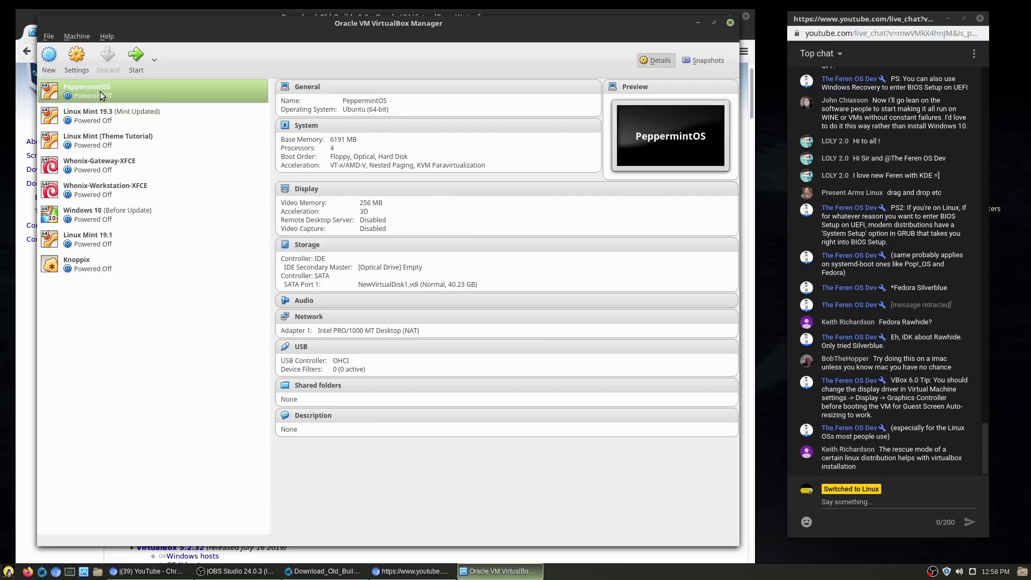
click(48, 60)
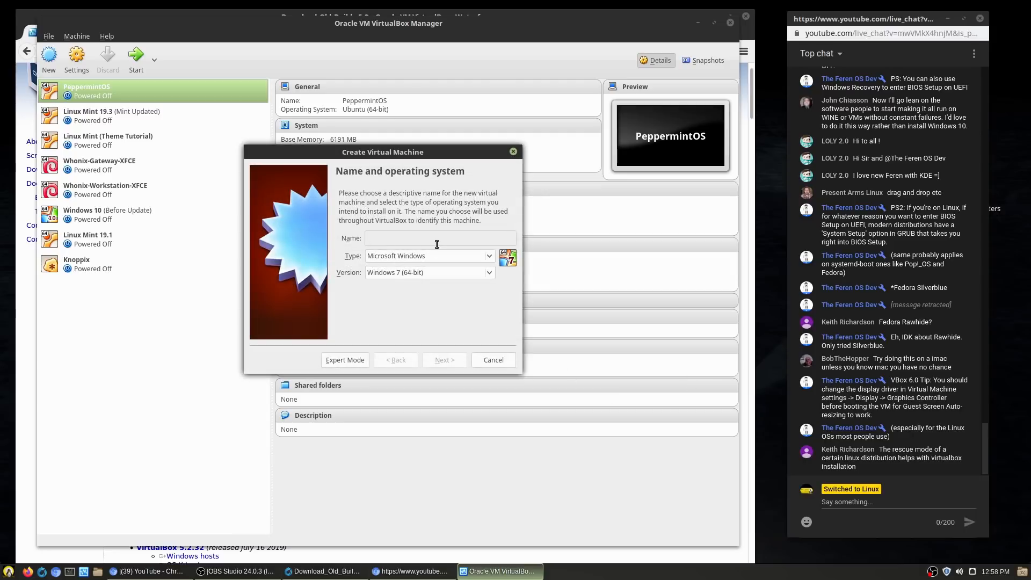
click(490, 259)
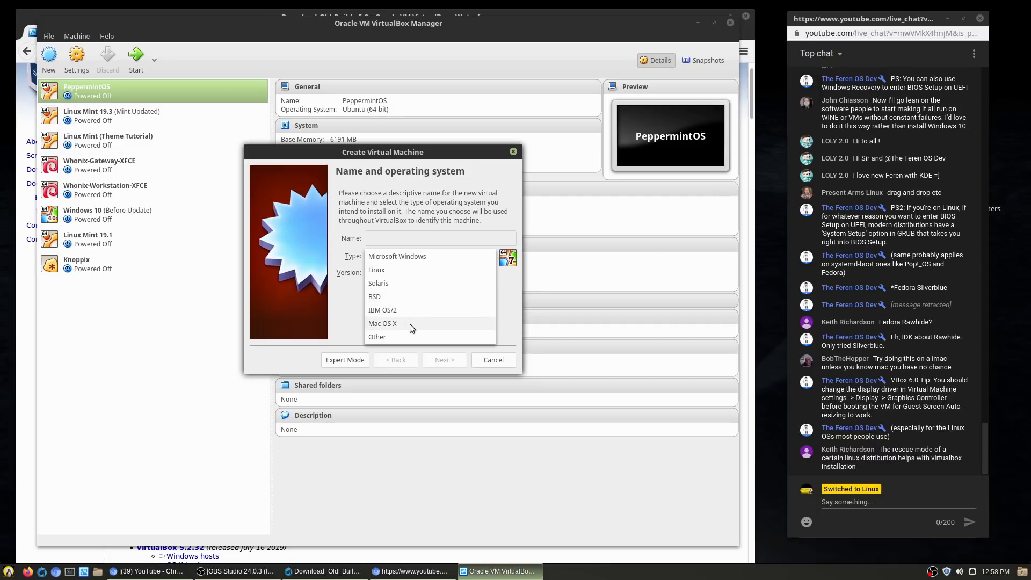
click(482, 358)
click(478, 257)
click(473, 270)
click(482, 273)
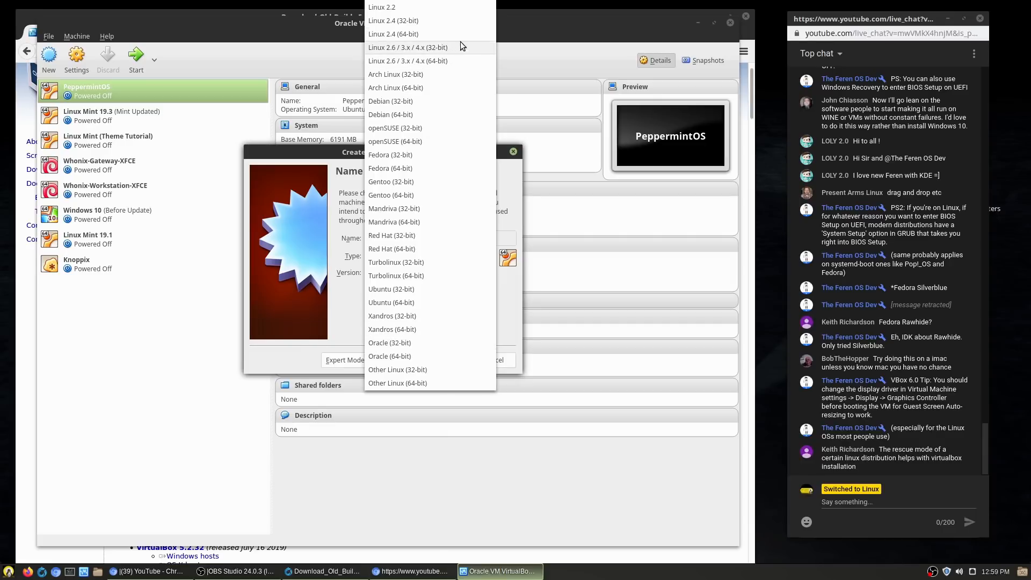
click(334, 152)
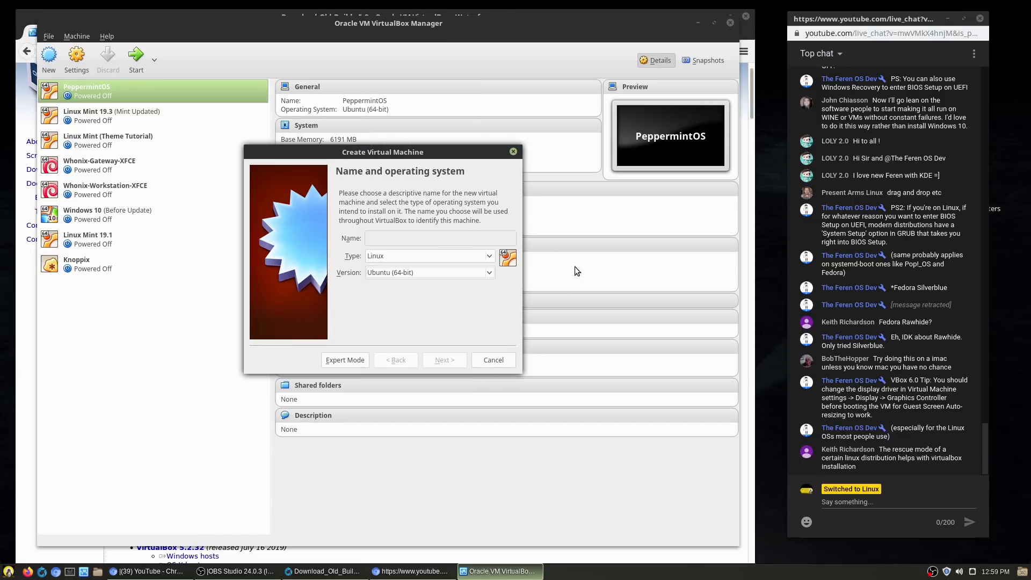
click(359, 359)
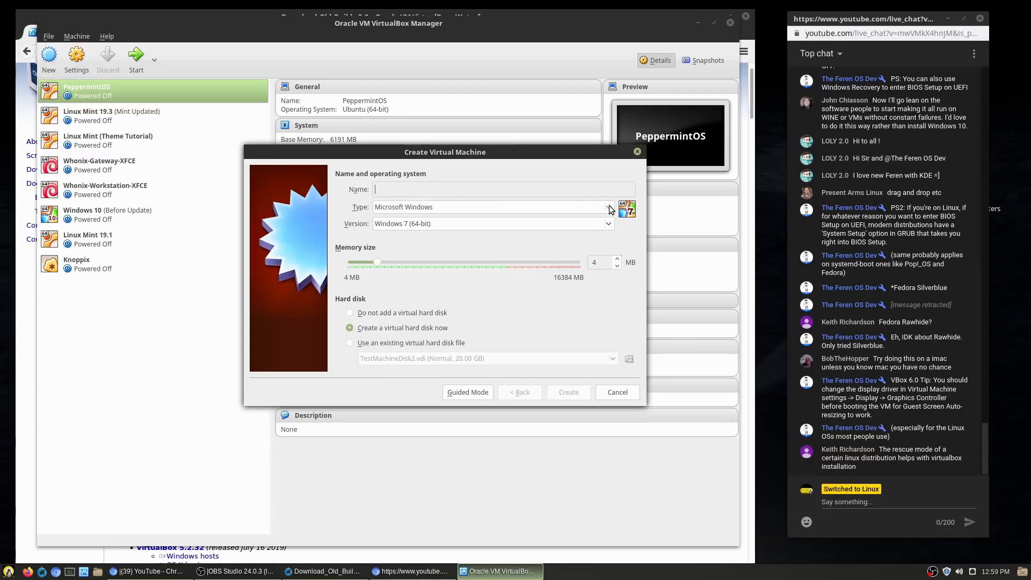
Step: Raise the memory slider and try the hard-disk options, settling on creating a new disk
drag(373, 260, 431, 255)
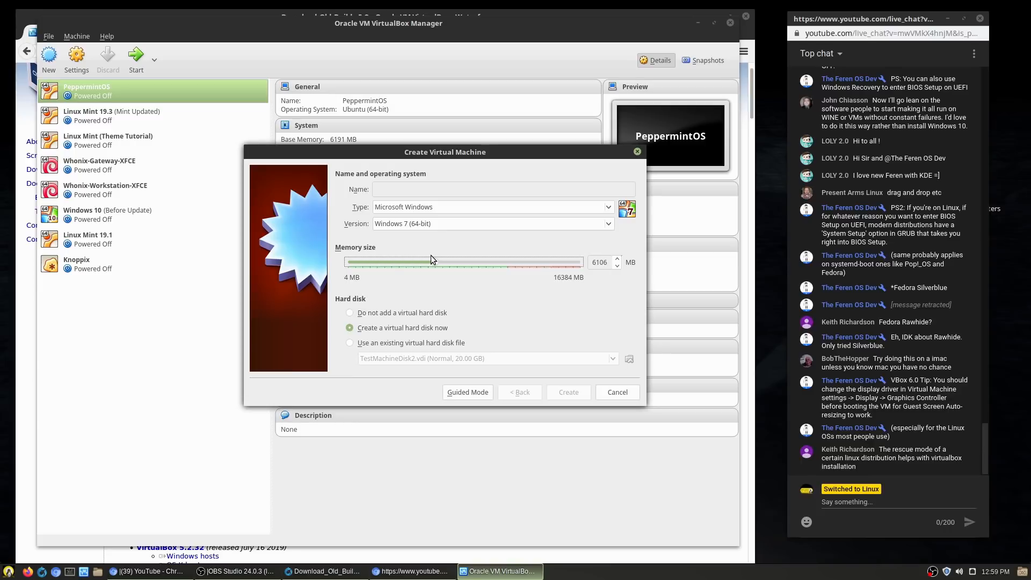
drag(431, 255, 464, 258)
click(404, 313)
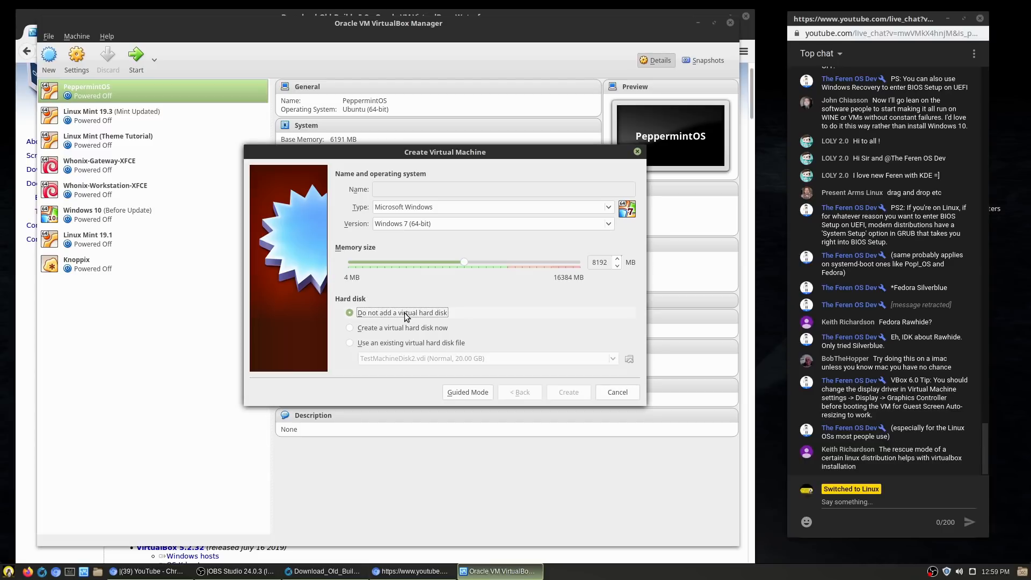
click(406, 328)
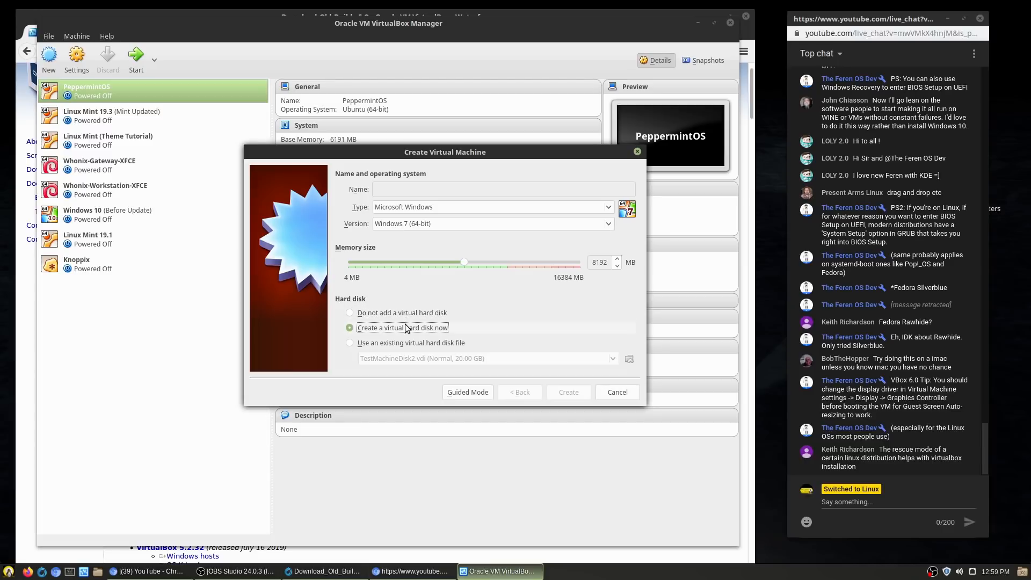
click(446, 344)
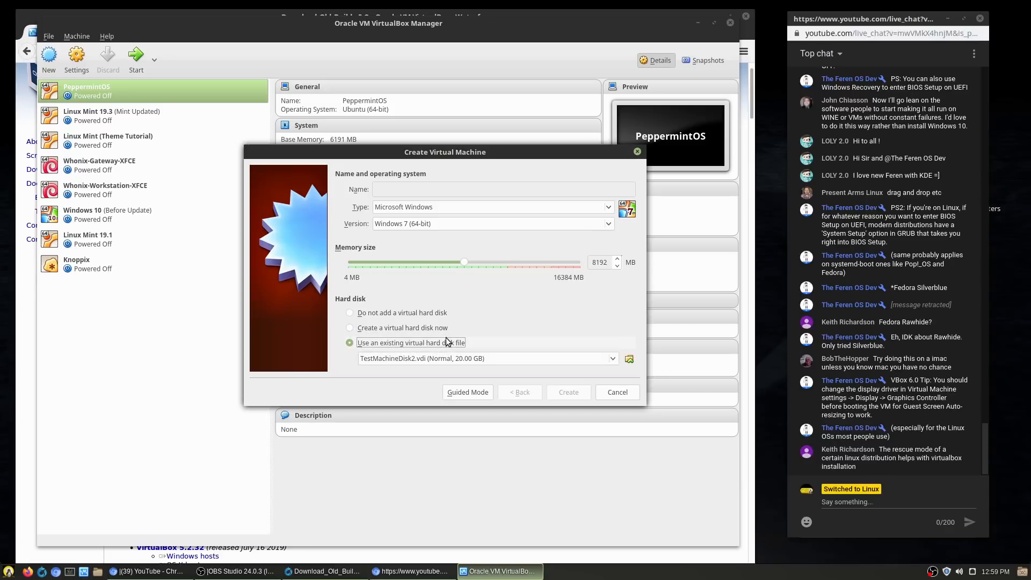
click(613, 359)
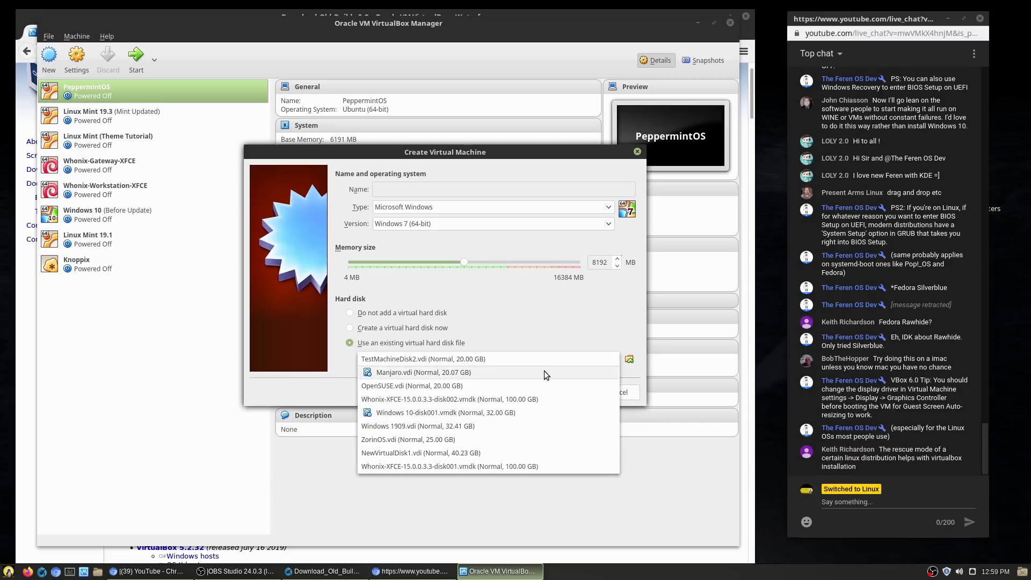
click(556, 324)
click(398, 327)
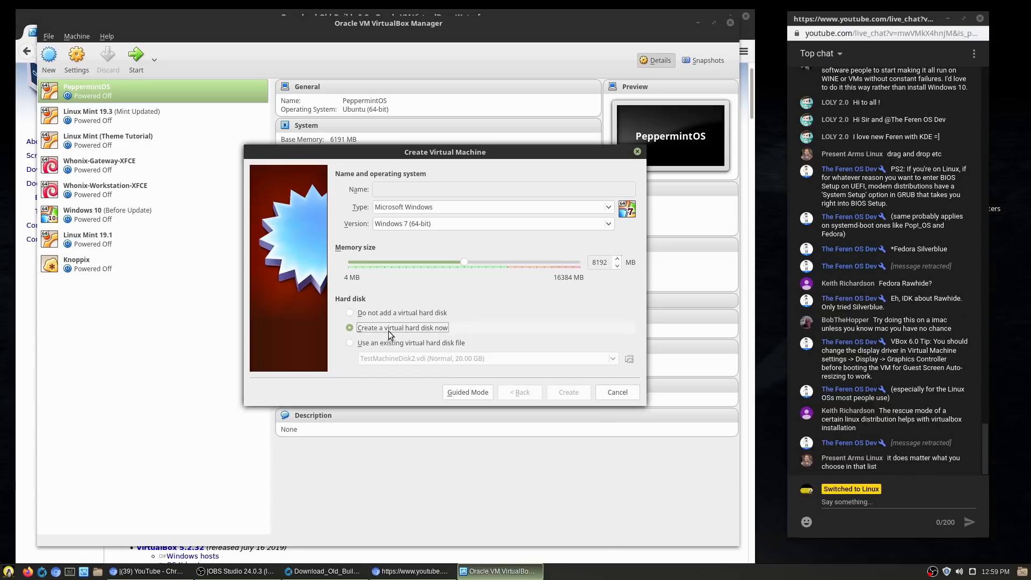
Step: Toggle Guided Mode and back, name the machine deleteme, and keep 'Create a virtual hard disk now'
click(462, 396)
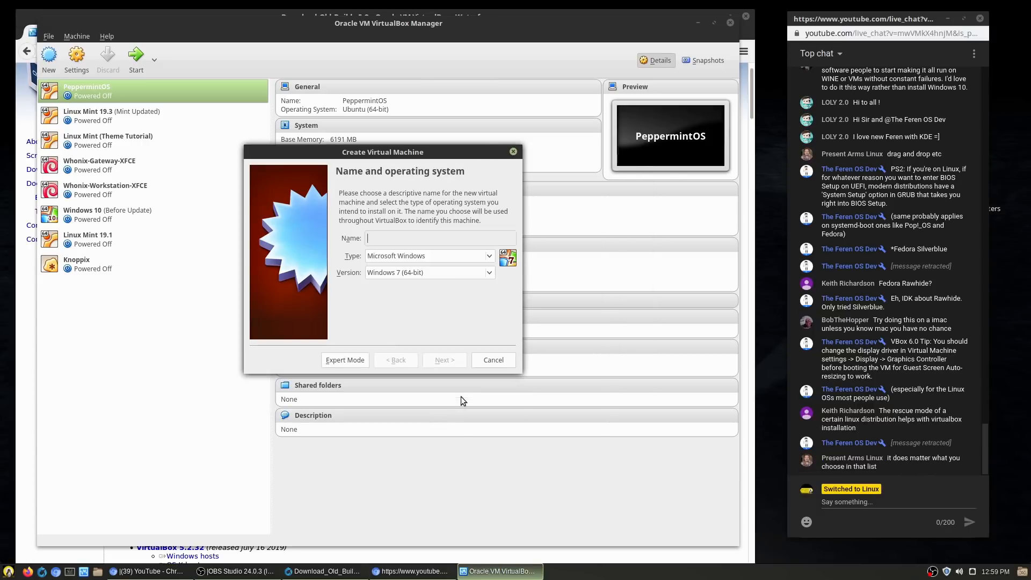
click(352, 356)
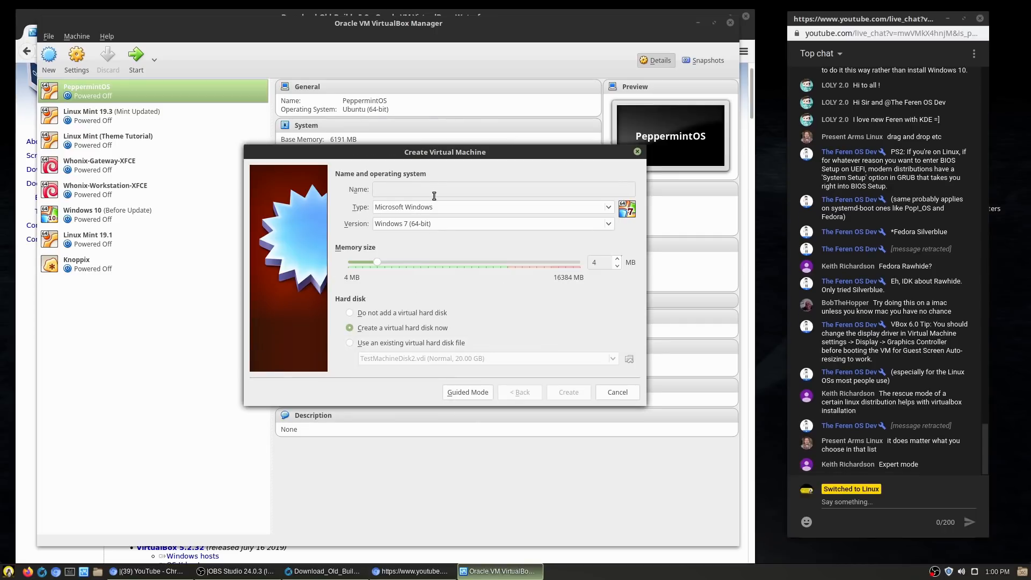
text(deleteme)
click(396, 328)
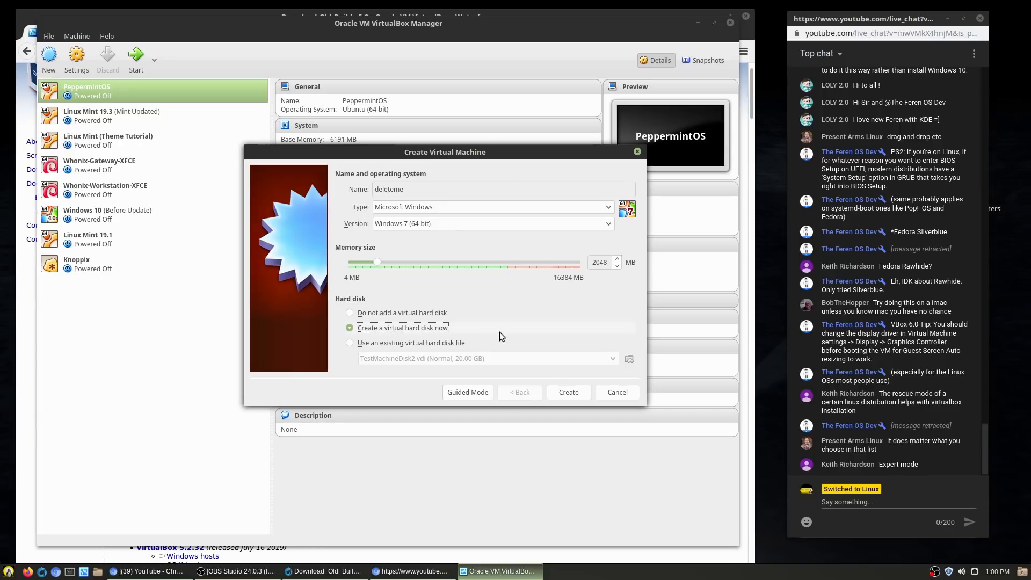
click(579, 391)
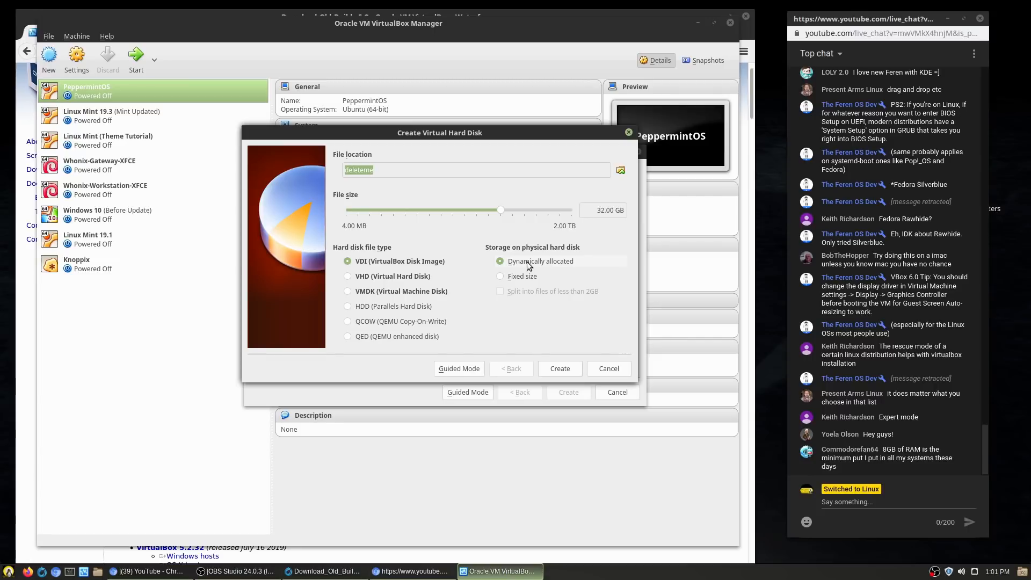
click(605, 369)
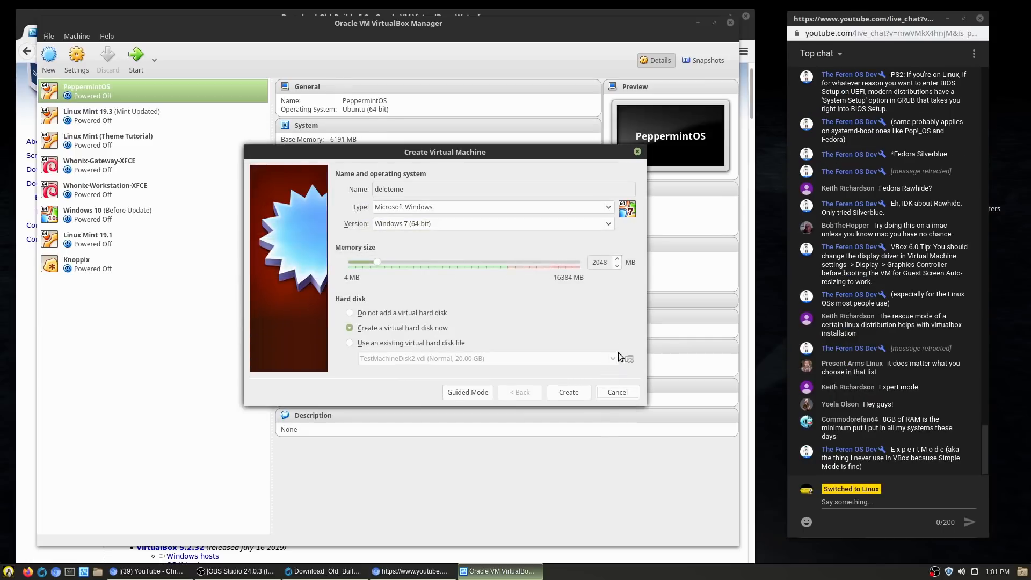
Step: Cancel the deleteme machine and, in PeppermintOS settings, keep Type Linux and Version Ubuntu (64-bit)
click(616, 392)
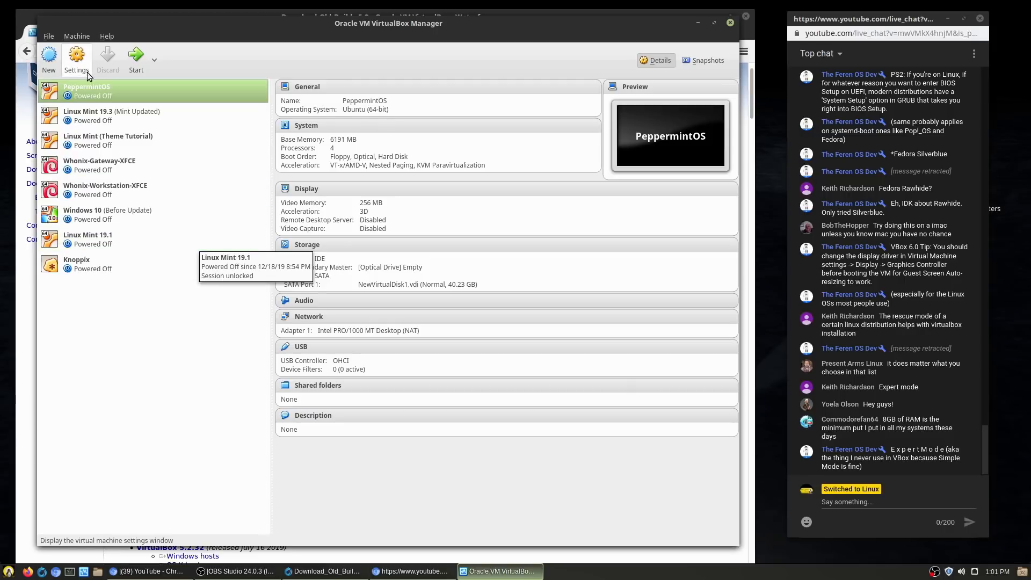
click(85, 58)
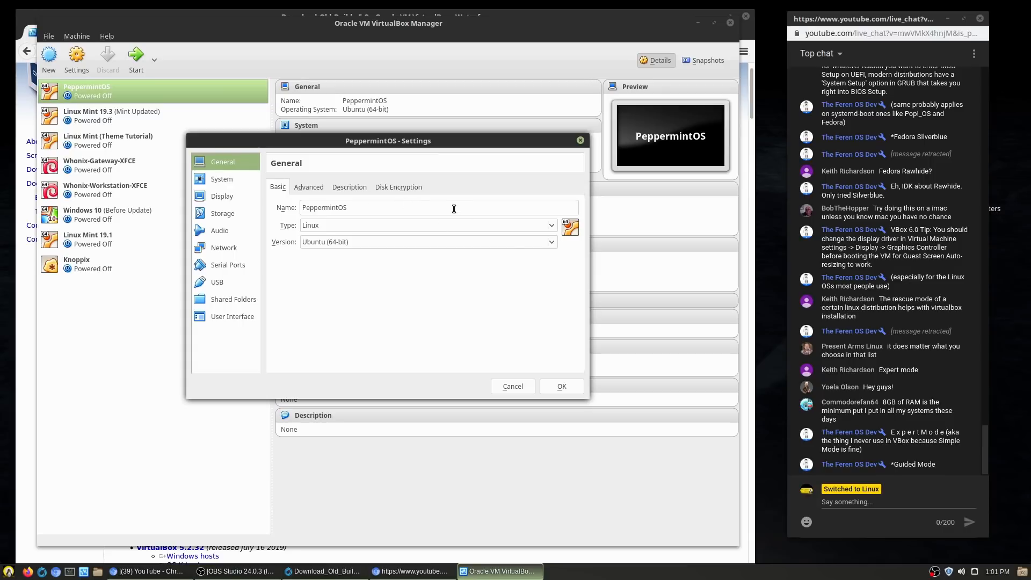
click(462, 226)
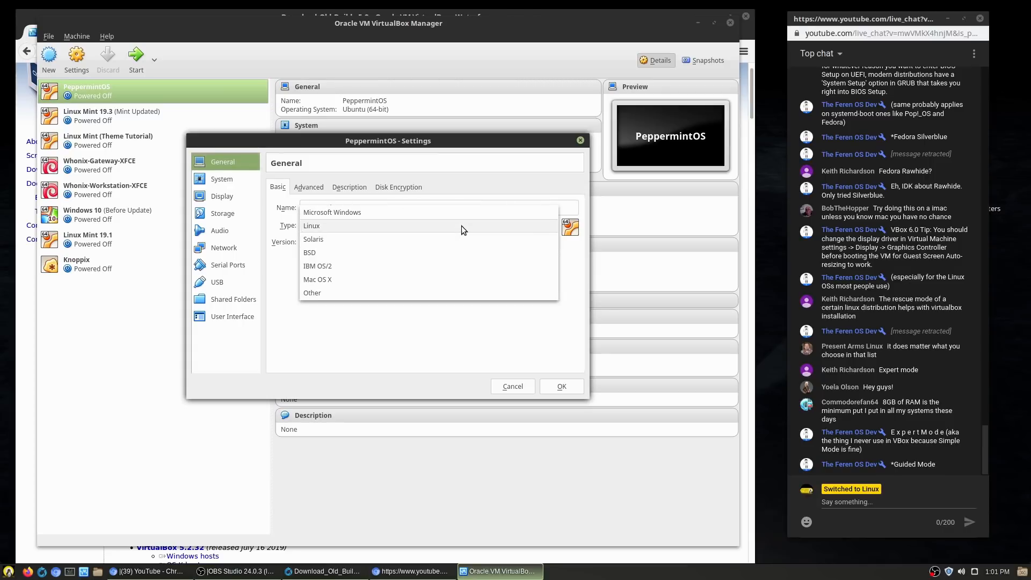
click(462, 226)
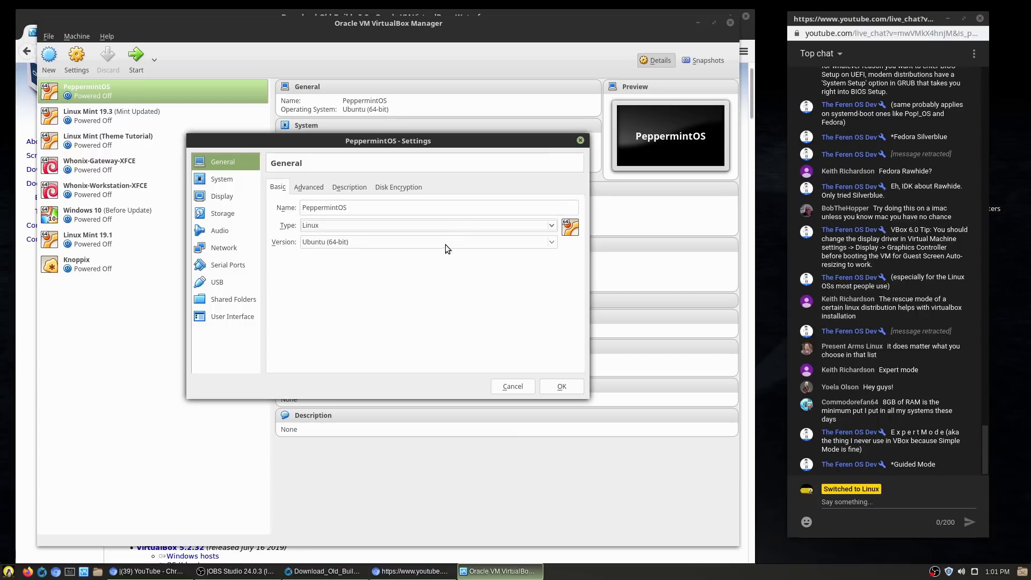
click(446, 240)
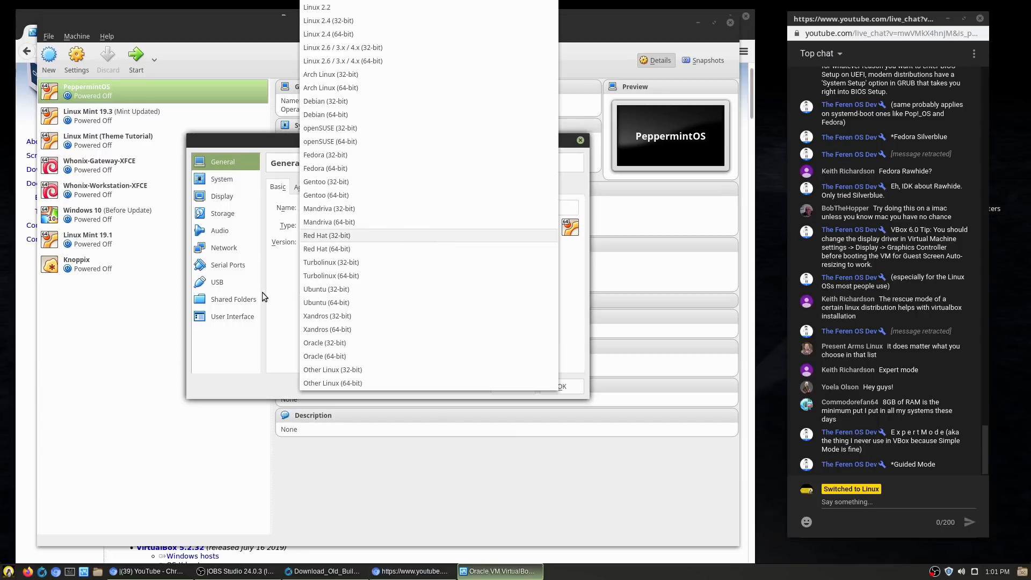
click(275, 285)
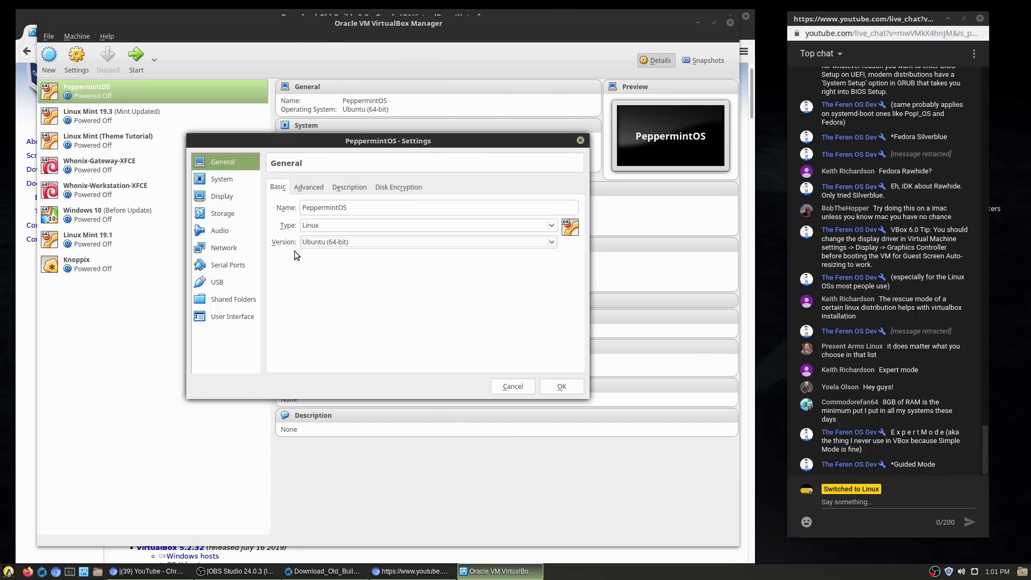
Step: Check the Advanced, Description and Disk Encryption tabs, then move to the System page
click(302, 190)
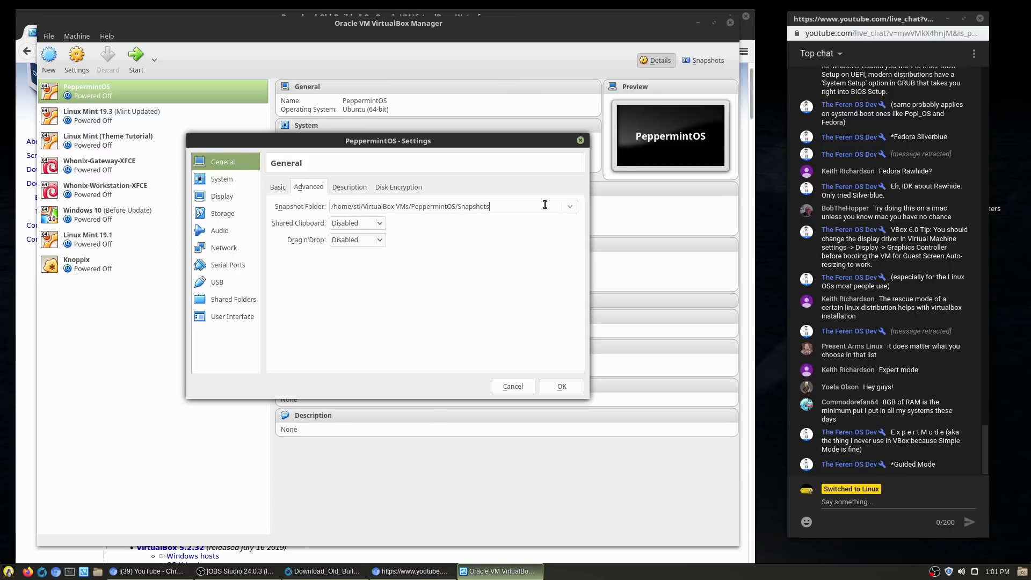
click(334, 189)
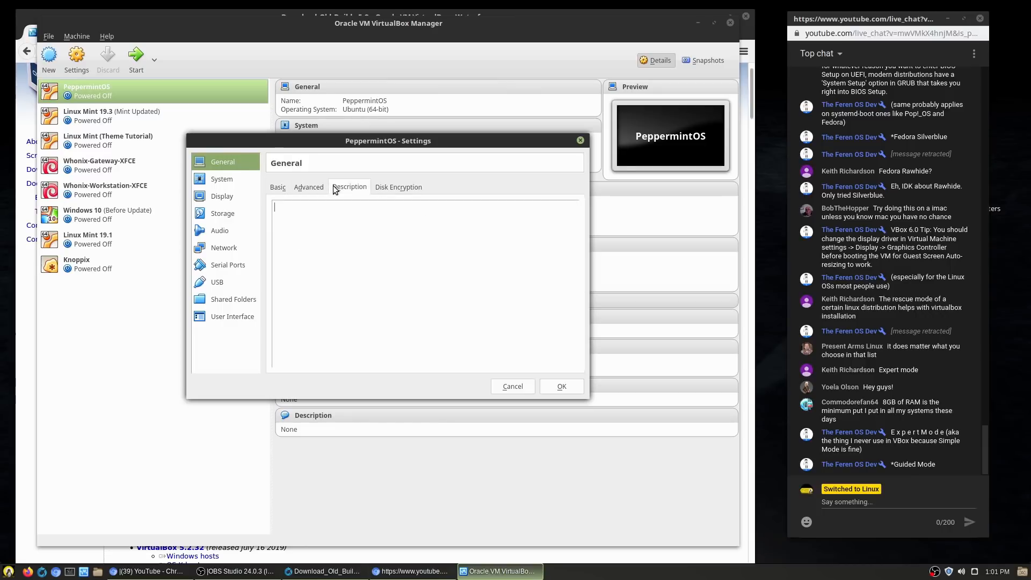
click(417, 186)
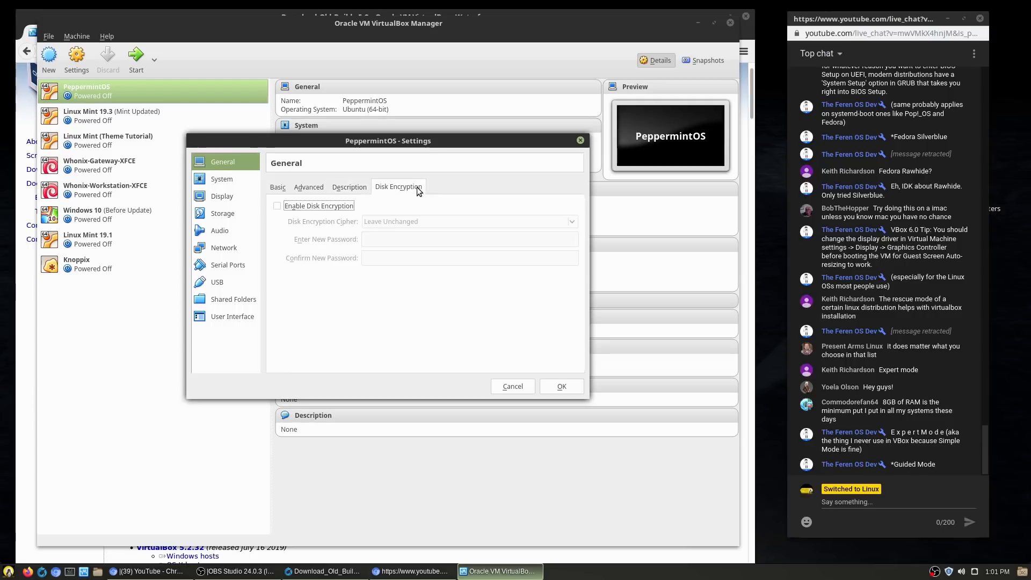
click(279, 188)
click(226, 178)
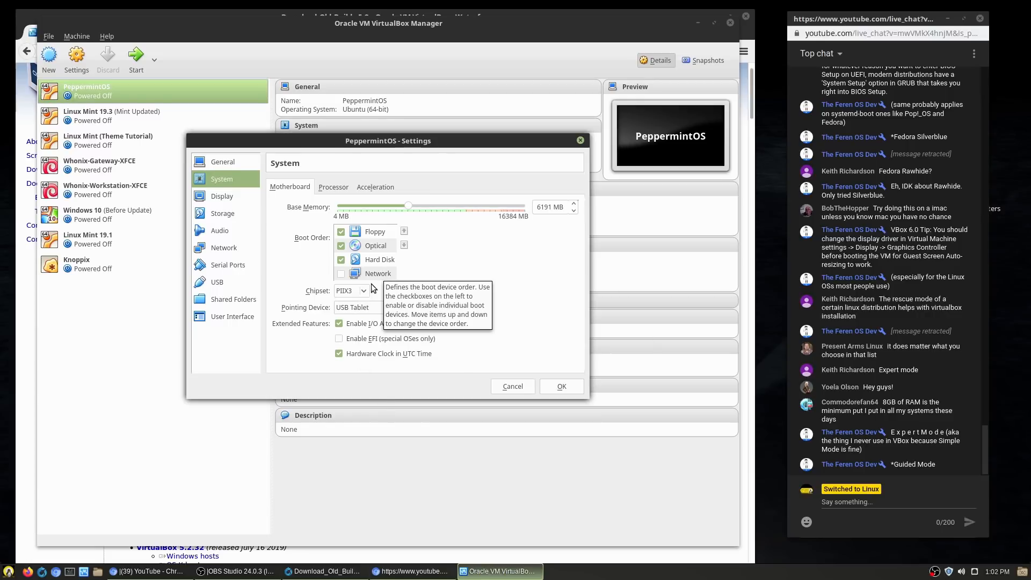
Step: Review System settings, keeping PIIX3 chipset, USB Tablet pointing device and Default paravirtualization
click(366, 292)
click(385, 285)
click(407, 304)
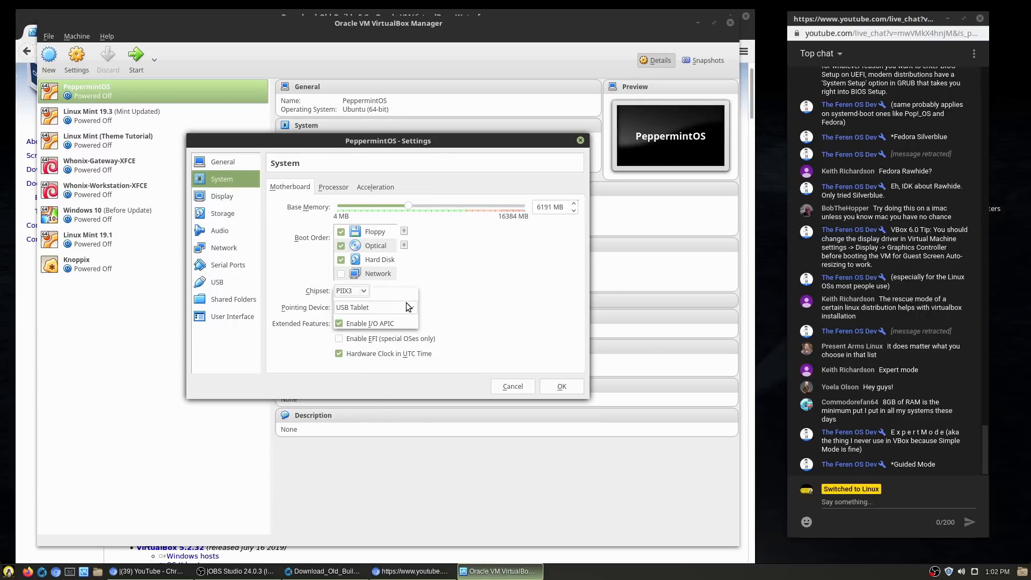
click(466, 293)
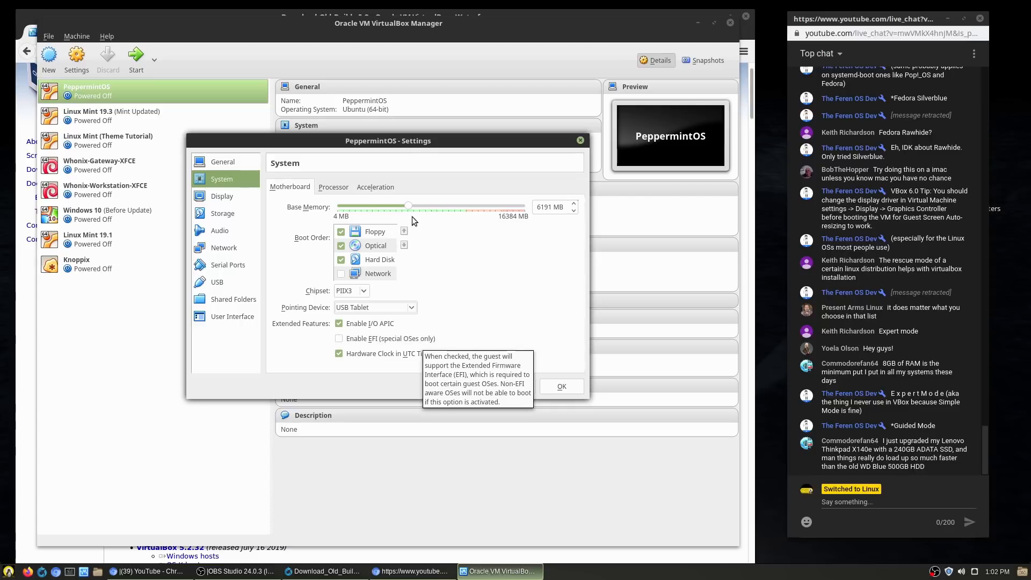
click(332, 187)
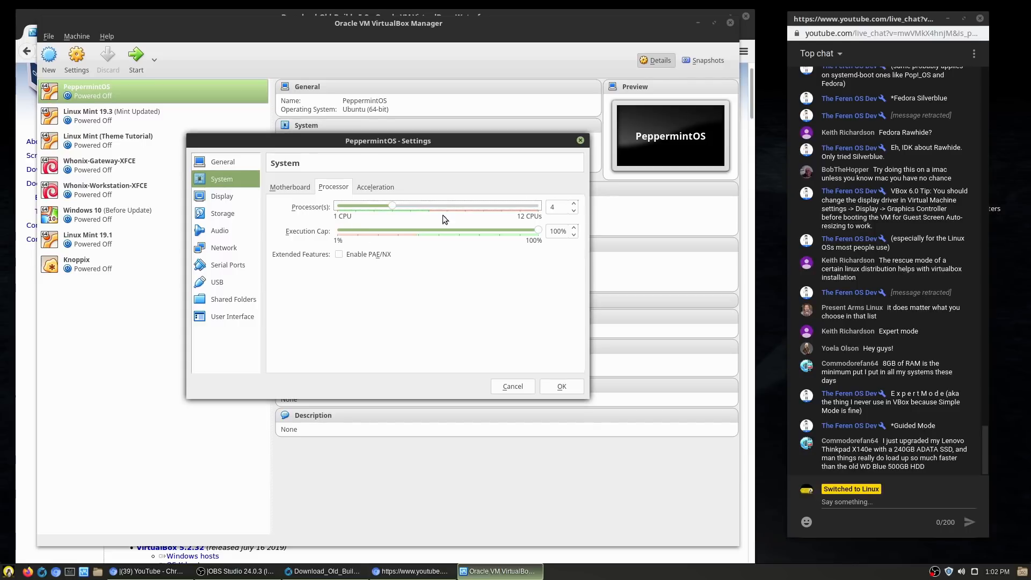
click(394, 183)
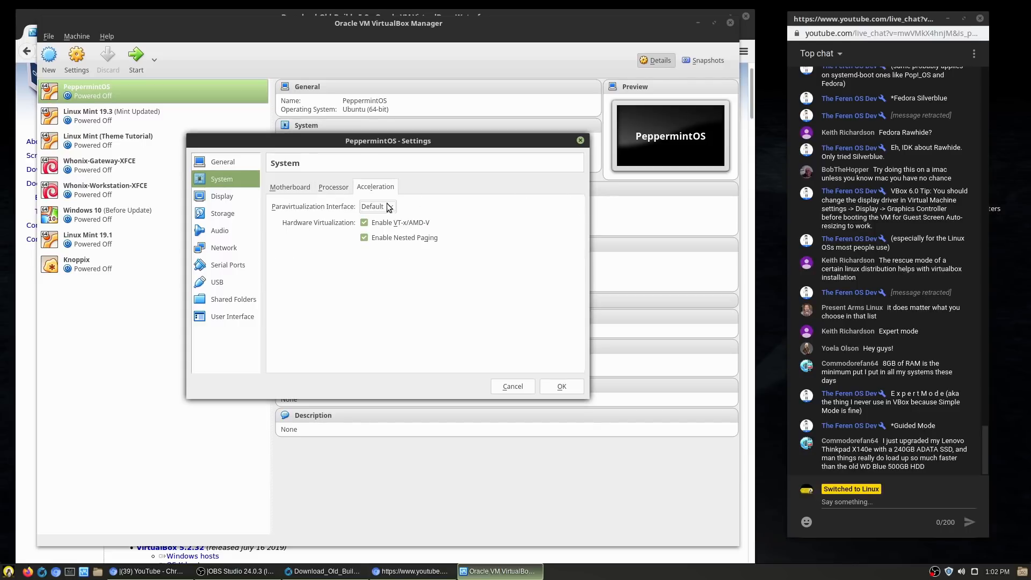
click(392, 207)
click(397, 207)
click(290, 187)
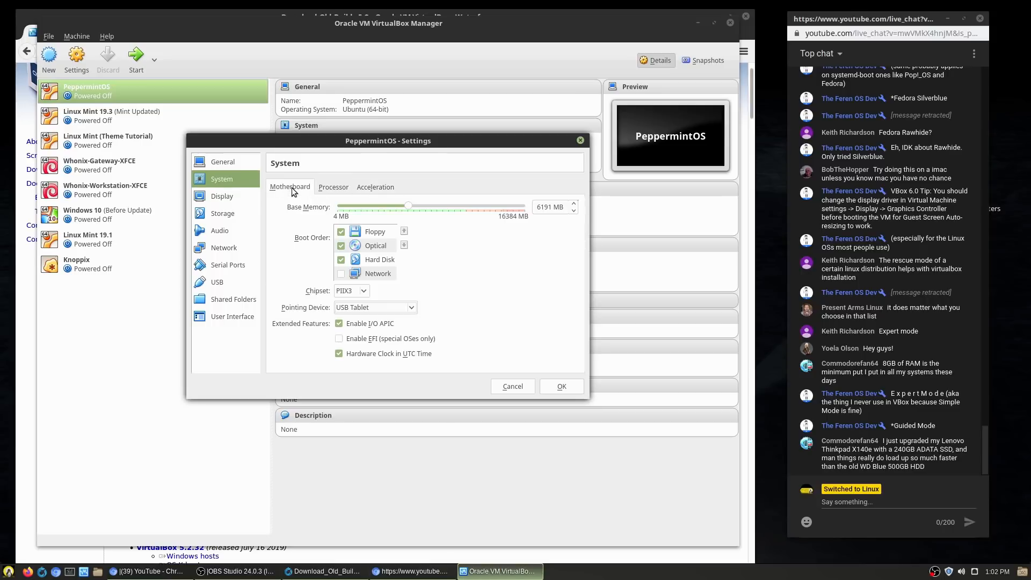
Step: Look over the Display page's Screen, Remote Display and Video Capture tabs before moving to Storage
click(222, 196)
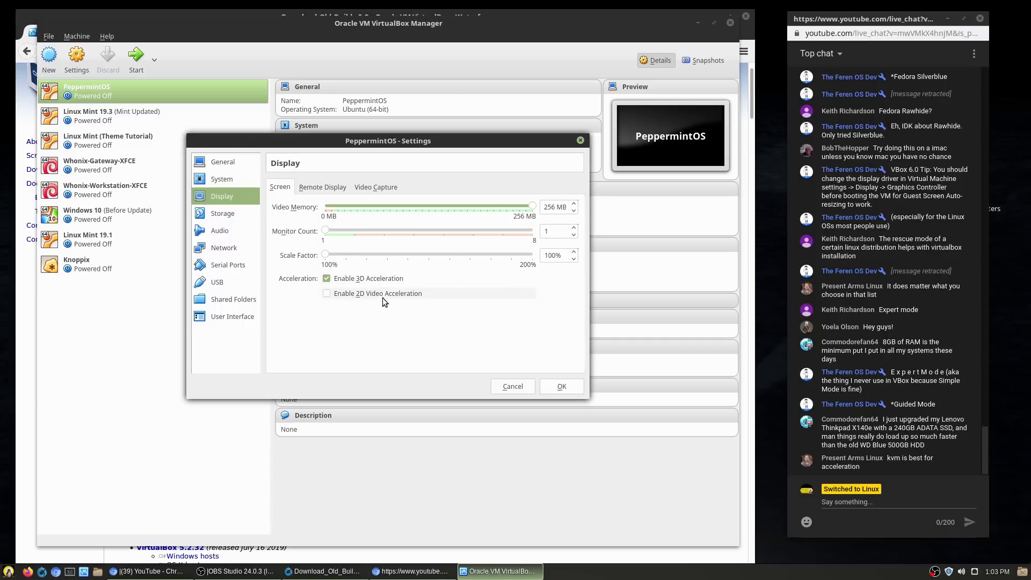
click(330, 187)
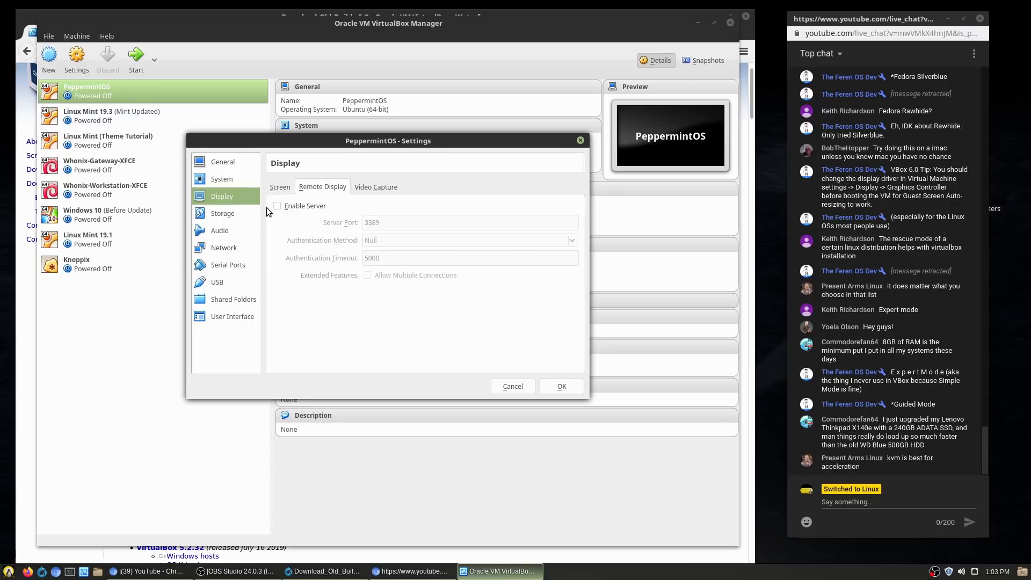
click(371, 188)
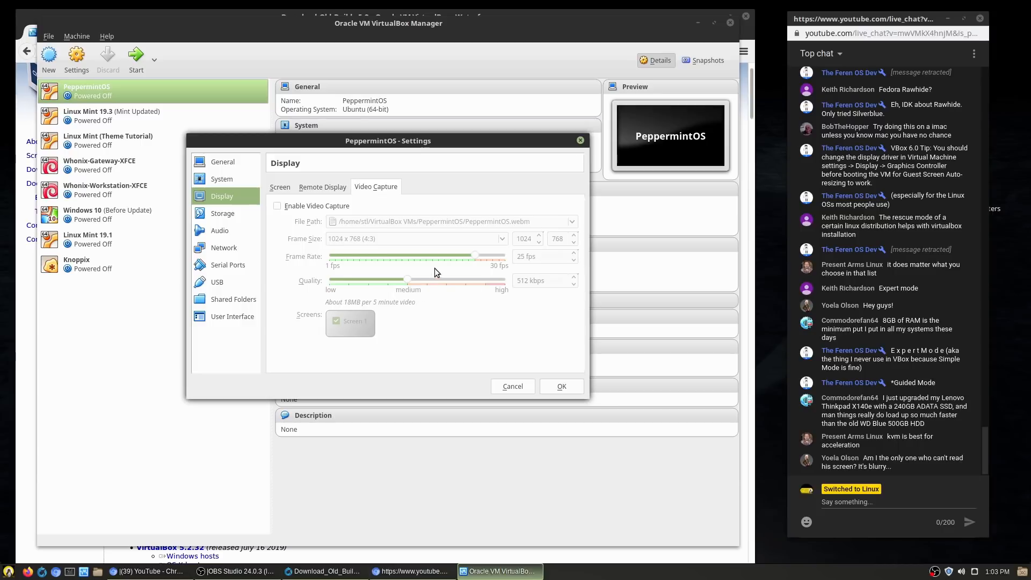
click(278, 186)
click(233, 214)
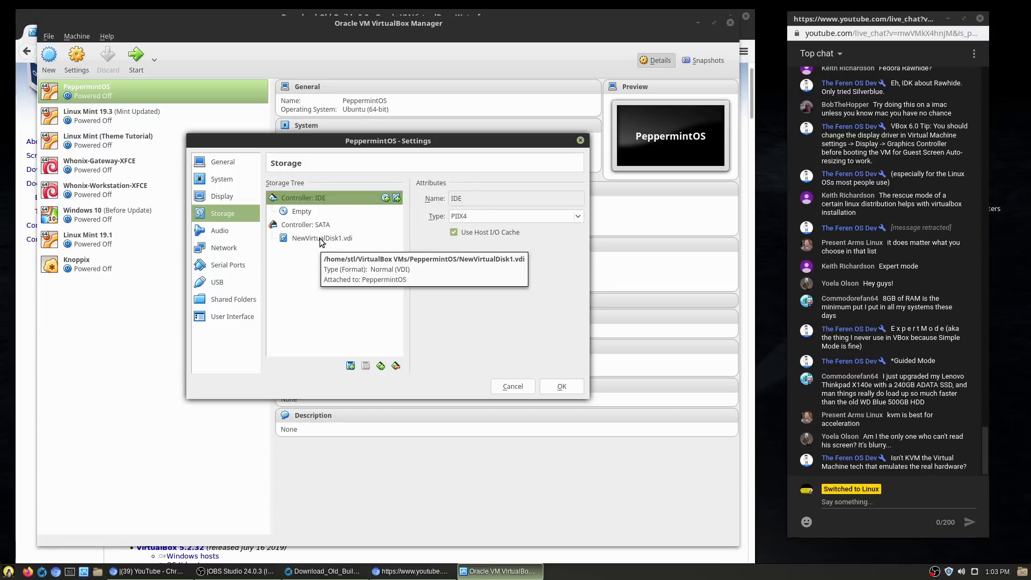
Step: Review the NewVirtualDisk1.vdi disk and the IDE and SATA controllers without adding a controller, then go to Audio
click(320, 238)
click(321, 225)
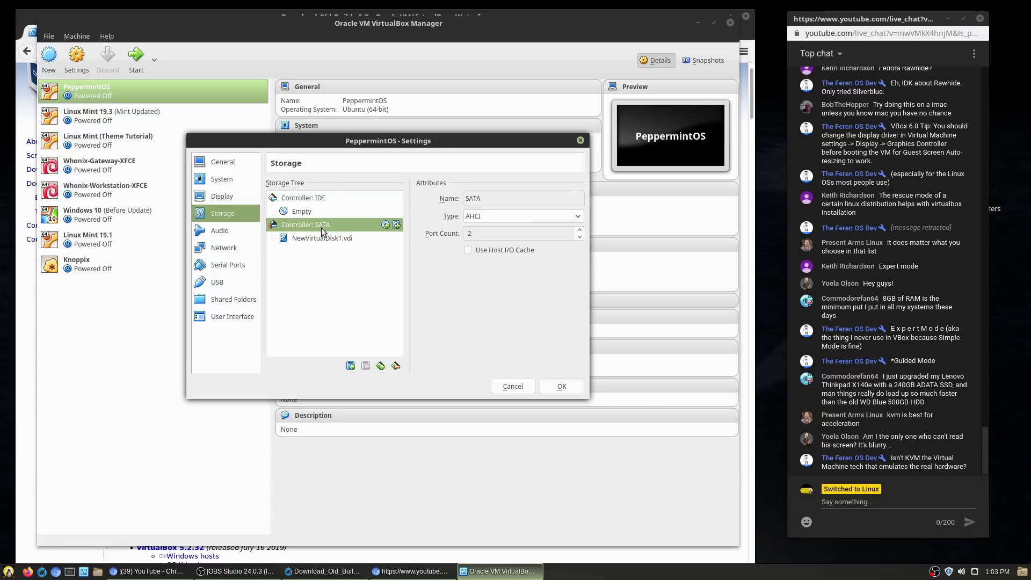
click(298, 201)
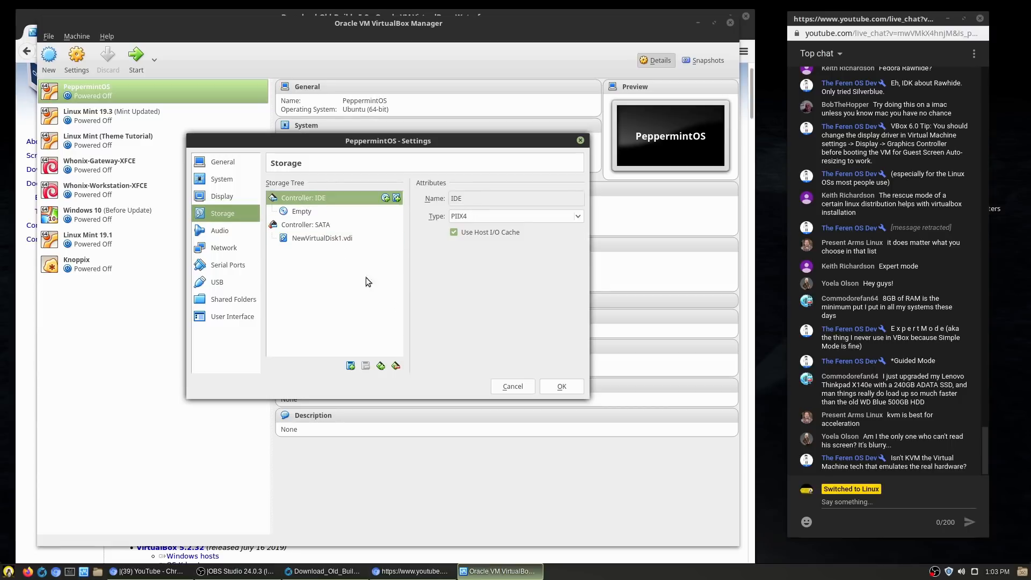
click(381, 366)
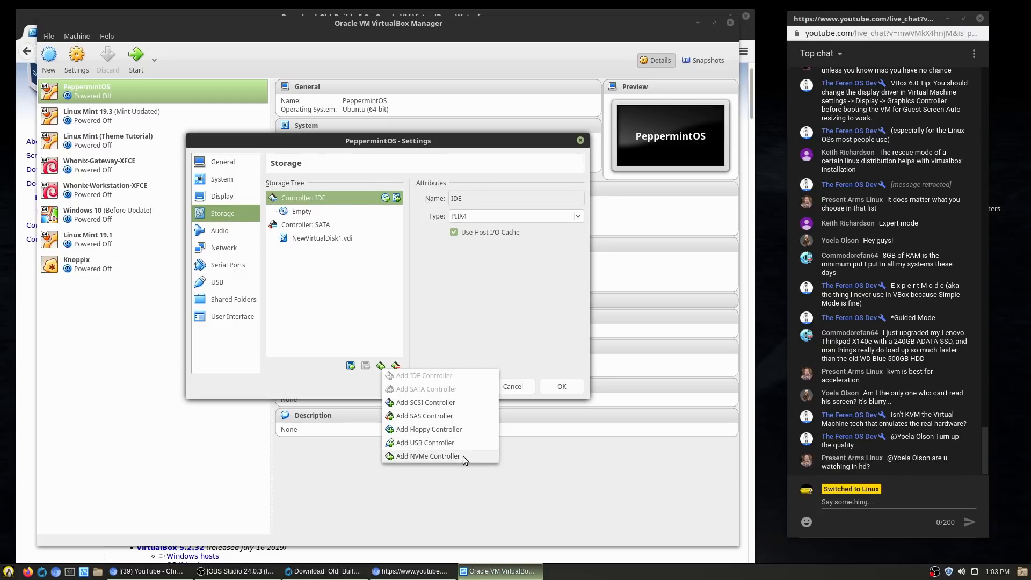
click(461, 318)
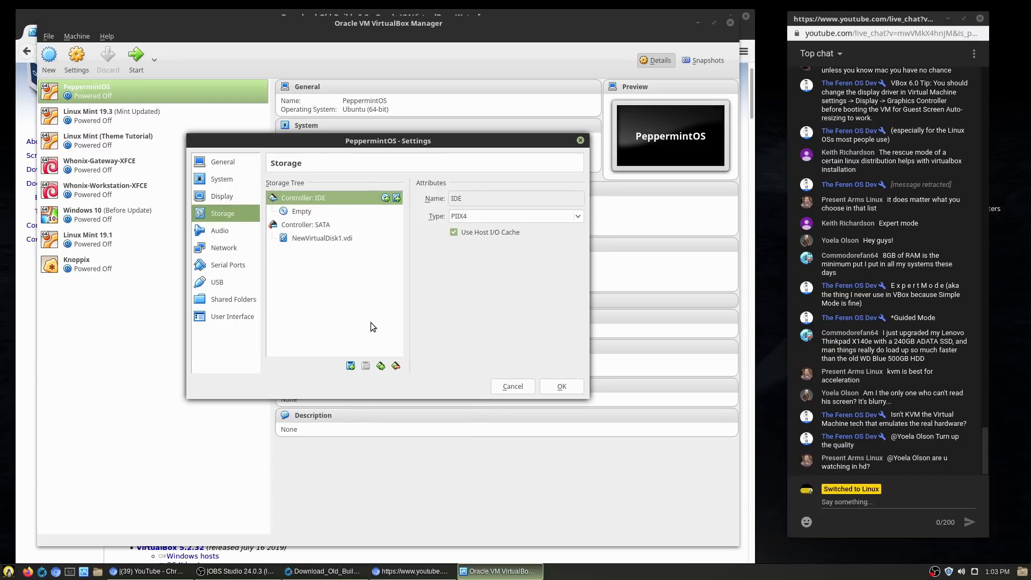
click(300, 230)
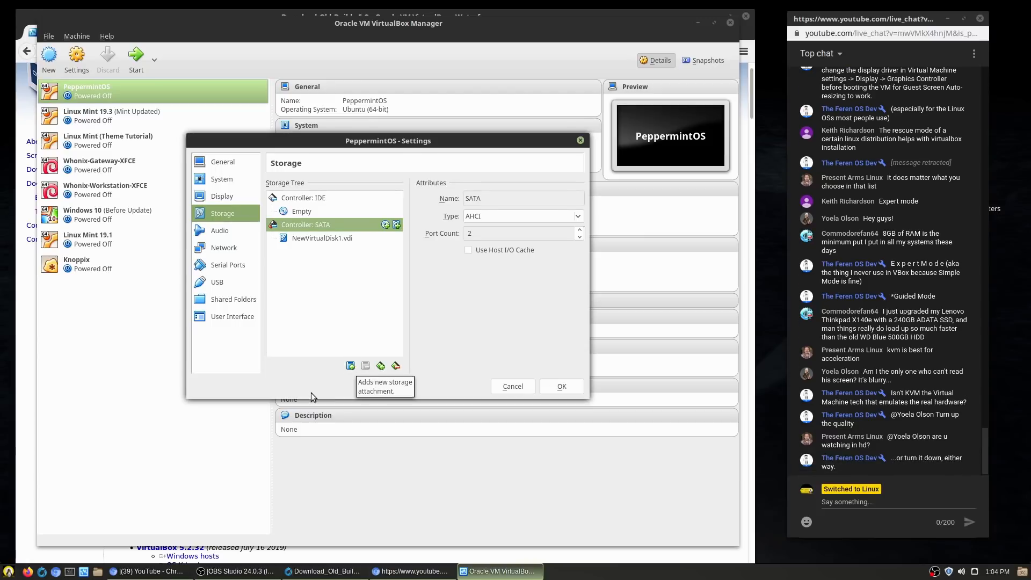
click(230, 228)
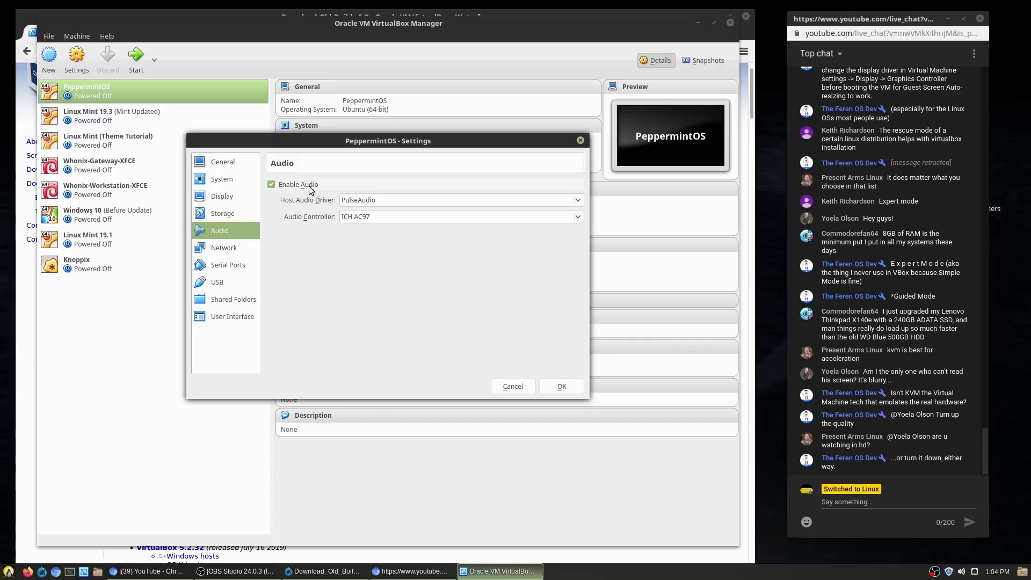
Step: Keep PulseAudio as the host audio driver and review both network adapters' settings
click(364, 204)
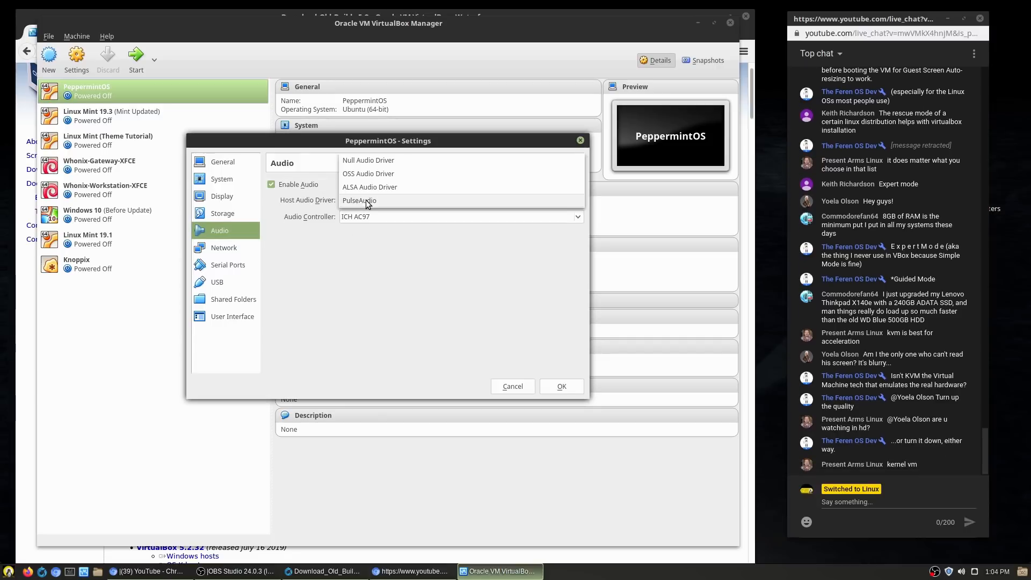
click(398, 270)
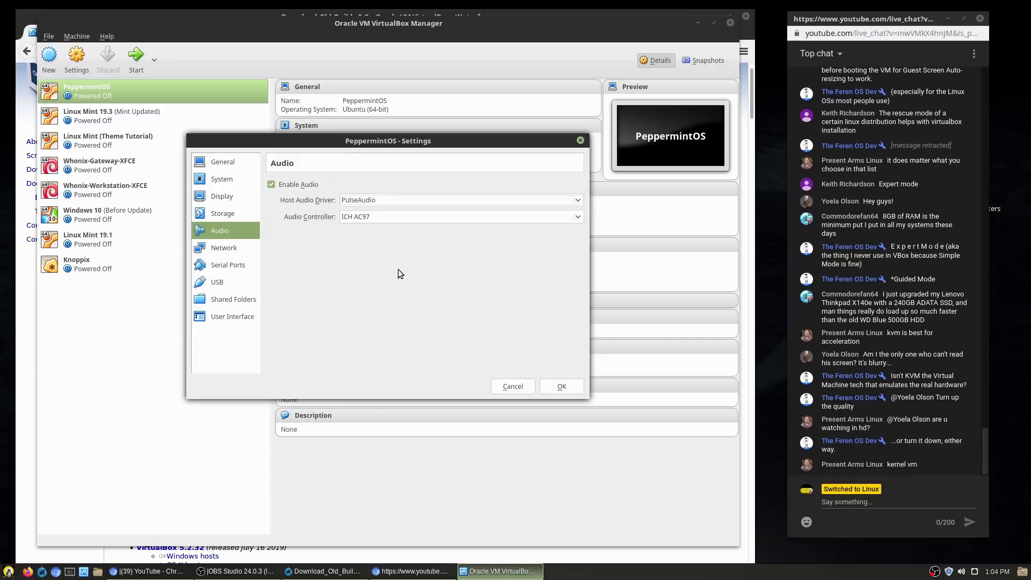
click(226, 264)
click(217, 247)
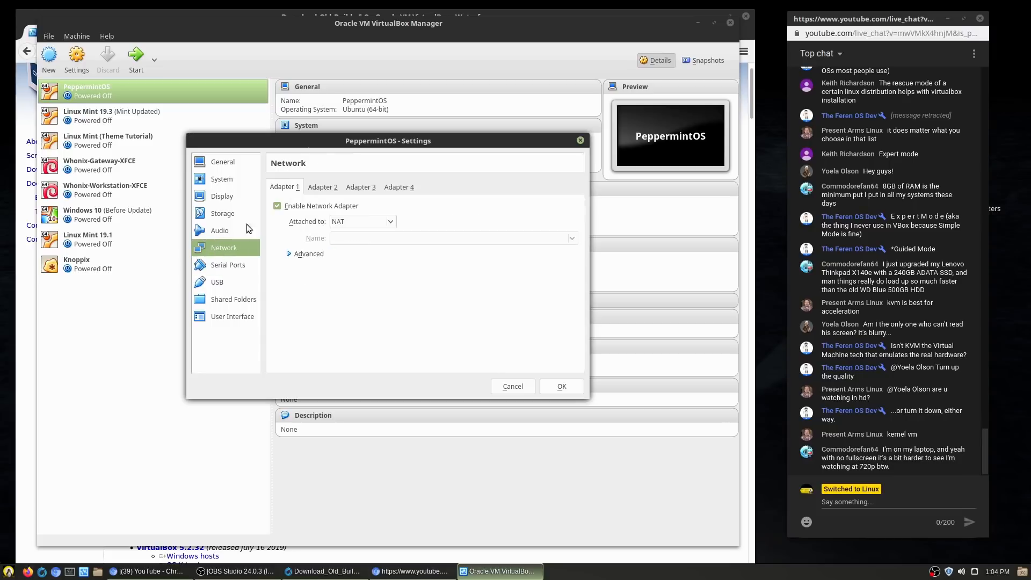
click(327, 188)
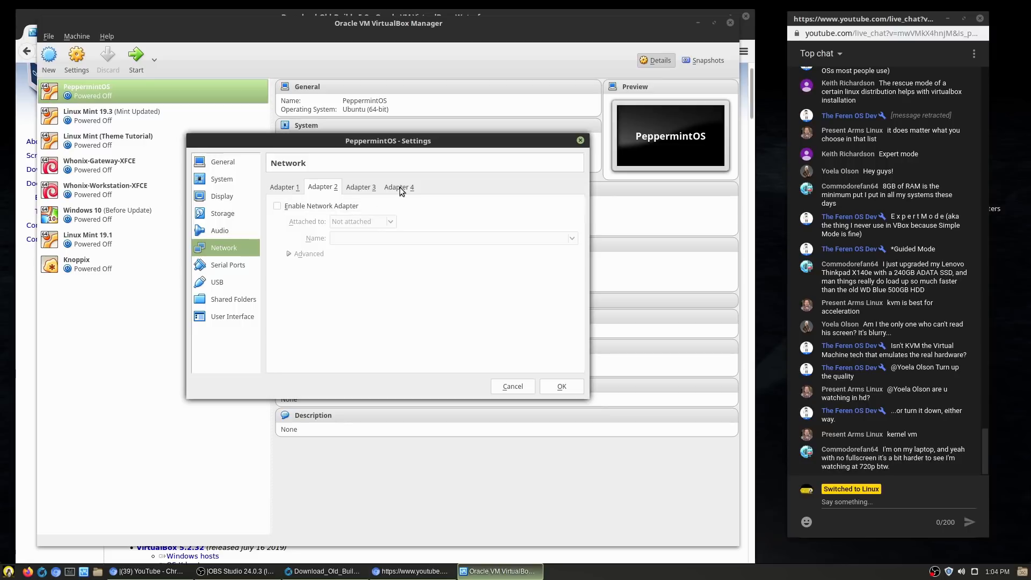
click(284, 189)
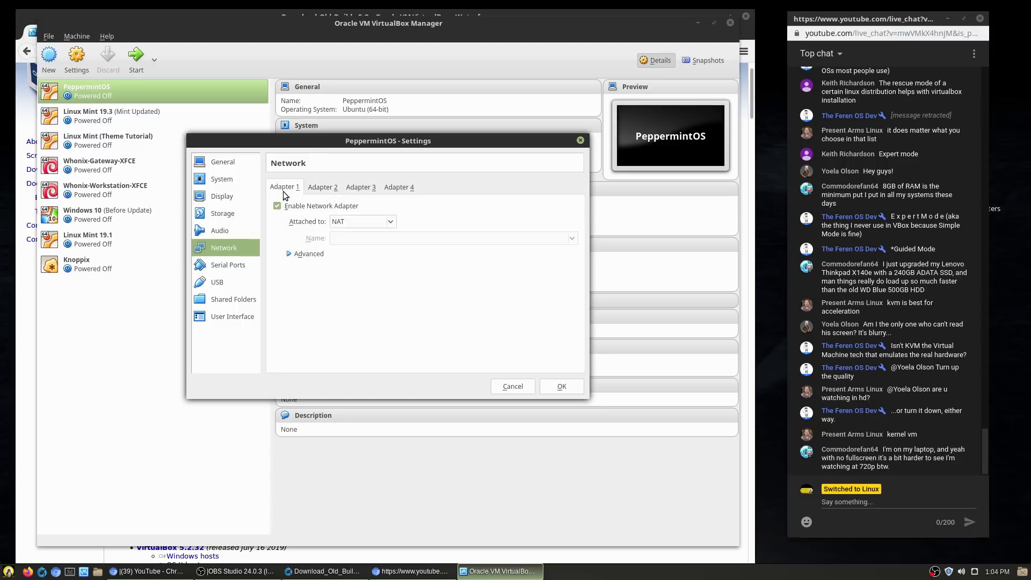
Step: Look over the Serial Ports, USB and Shared Folders pages
click(237, 267)
click(225, 283)
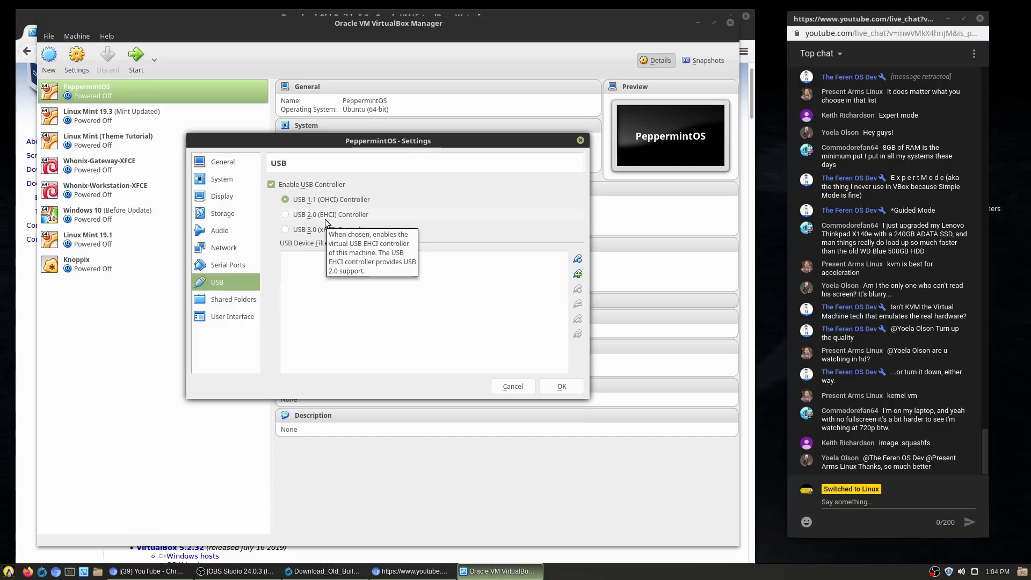
click(231, 300)
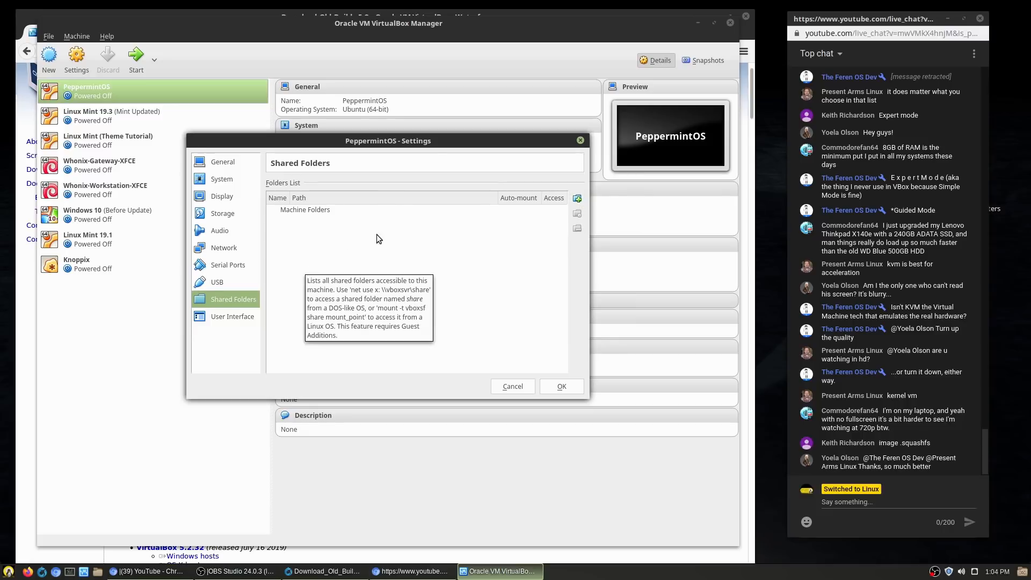
Step: In User Interface settings, toggle the VM menu bar off and back on
click(236, 317)
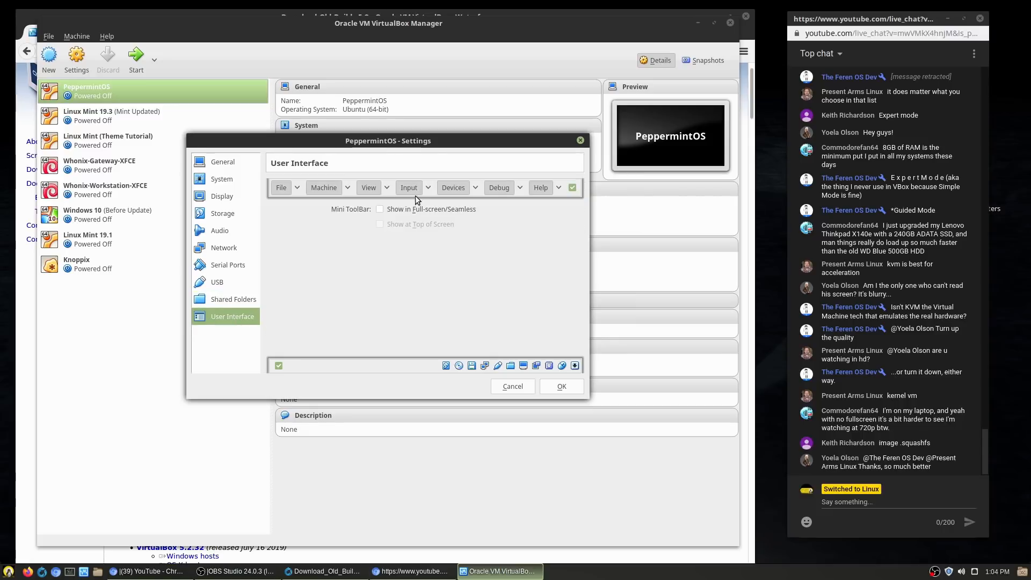
click(572, 188)
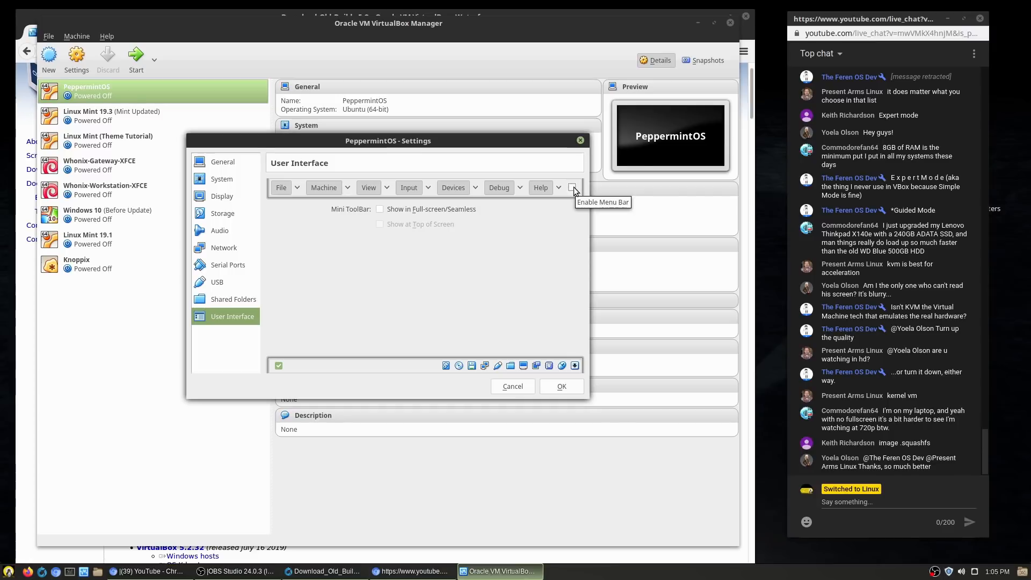
click(573, 188)
Step: Inspect the menu bar's Machine and Input option lists, then close the settings unchanged
click(347, 187)
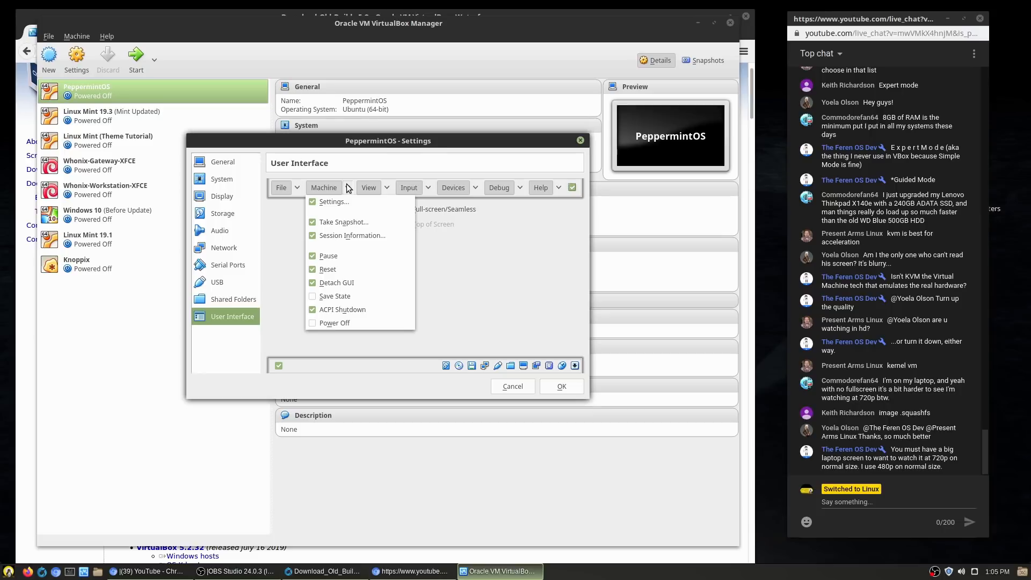
click(348, 187)
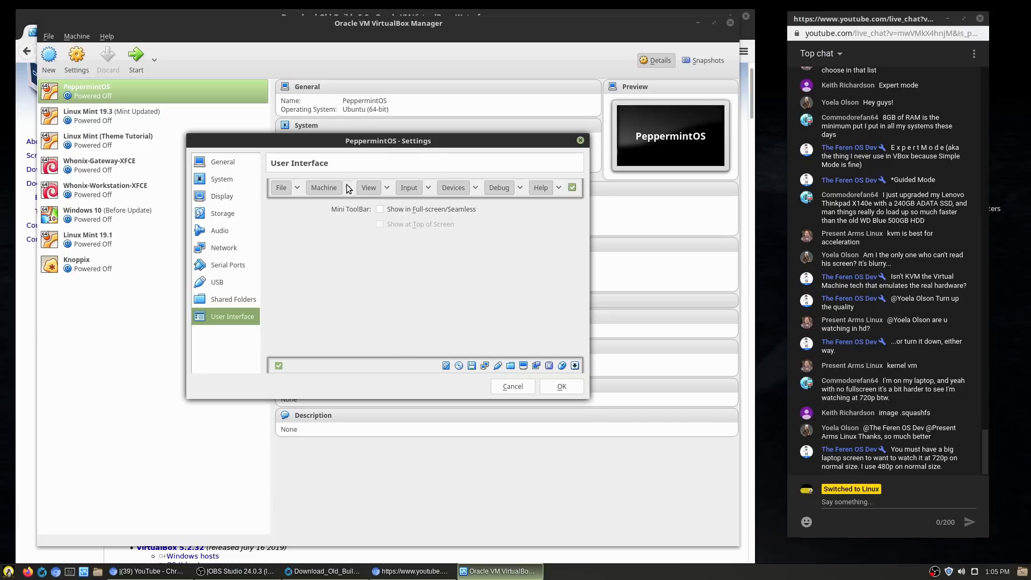
click(429, 189)
click(429, 189)
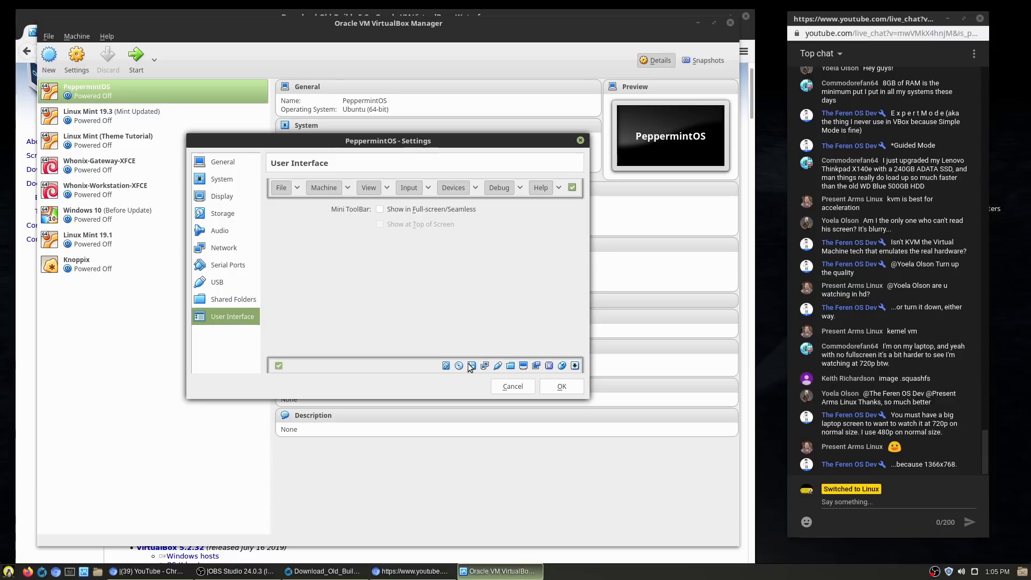
click(513, 386)
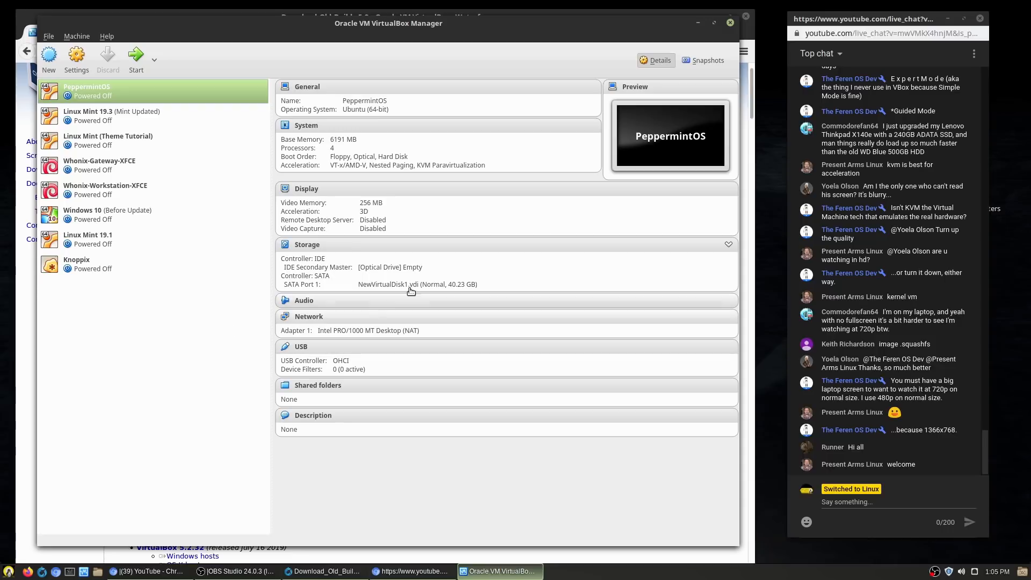
Step: Insert the host drive into the IDE Secondary Master optical drive, eject it, and browse for a disk image
click(384, 269)
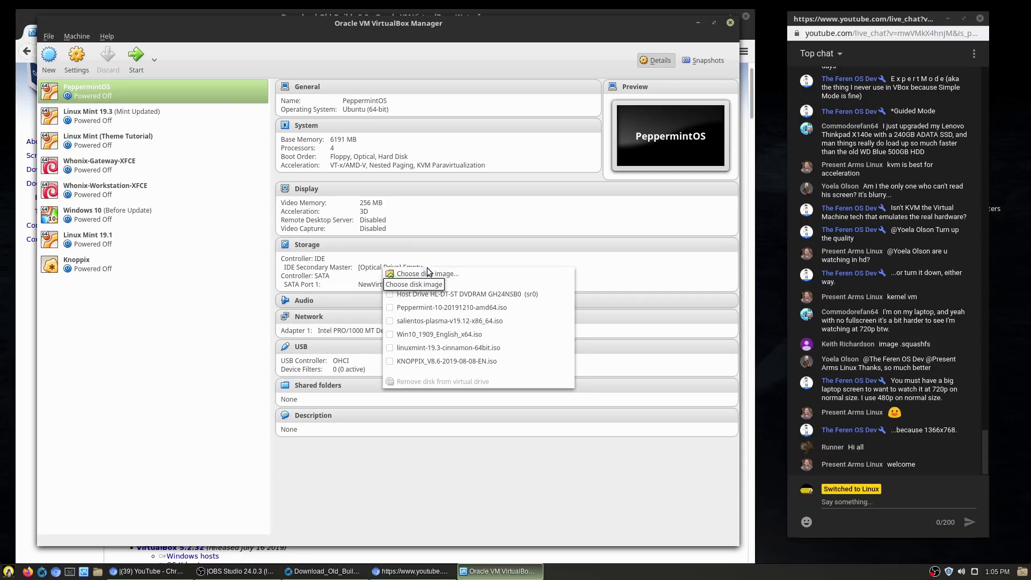
click(435, 295)
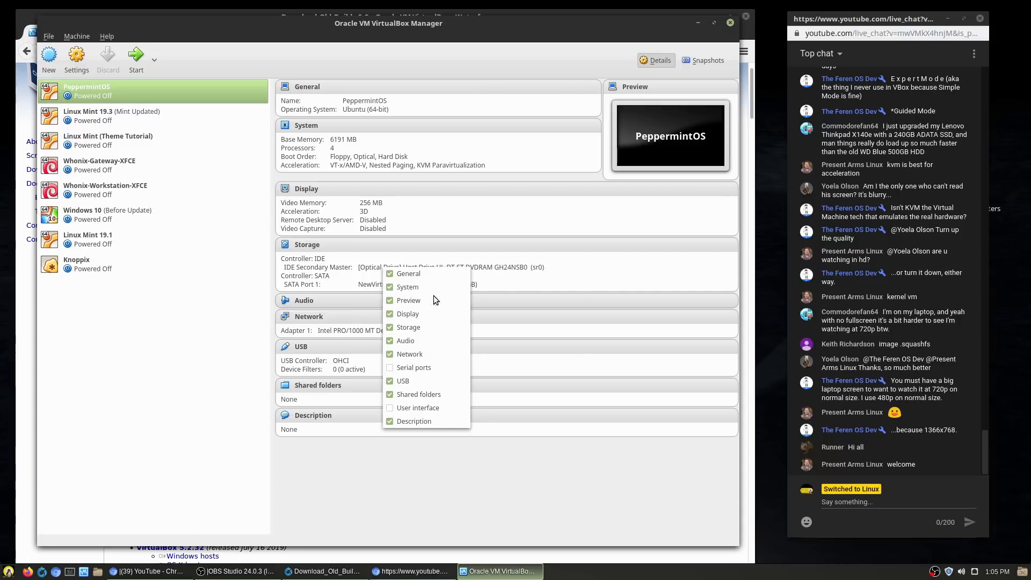
click(612, 414)
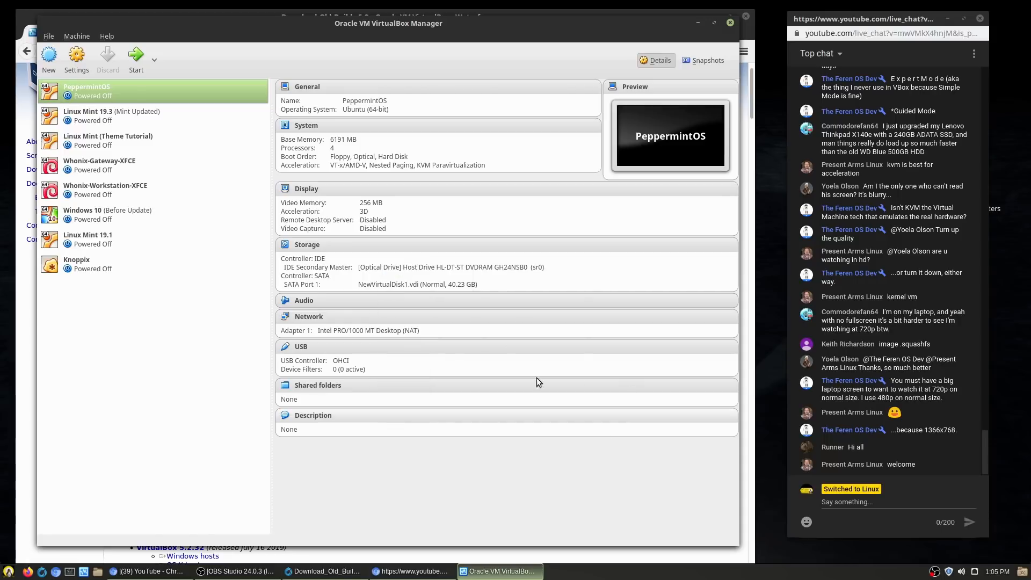
click(457, 271)
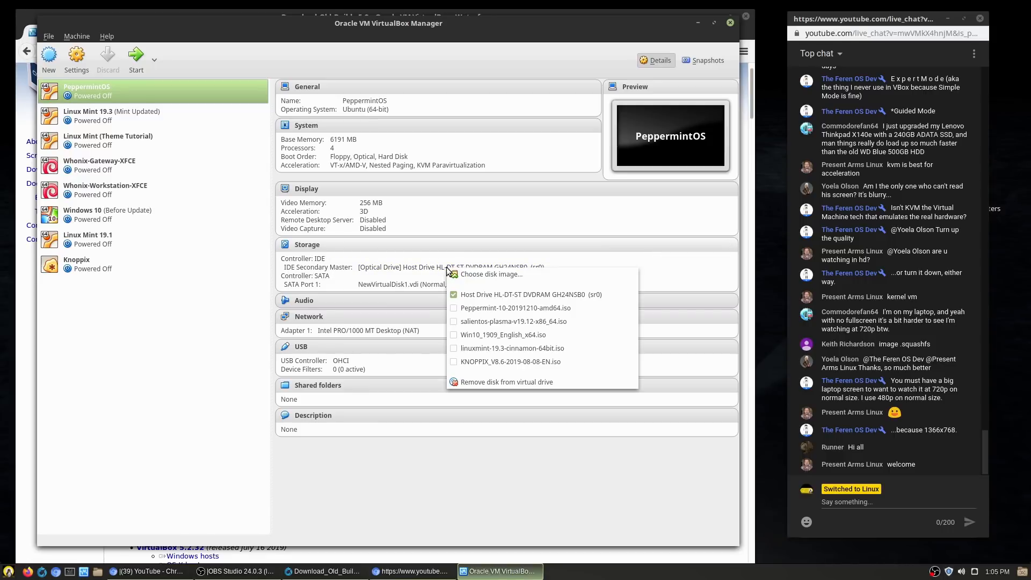
click(500, 294)
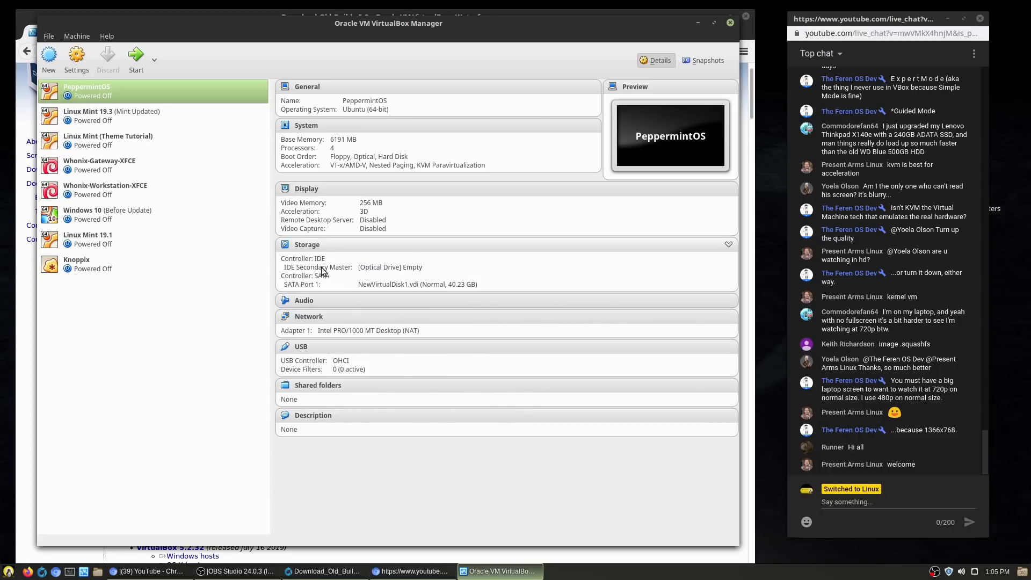
click(390, 270)
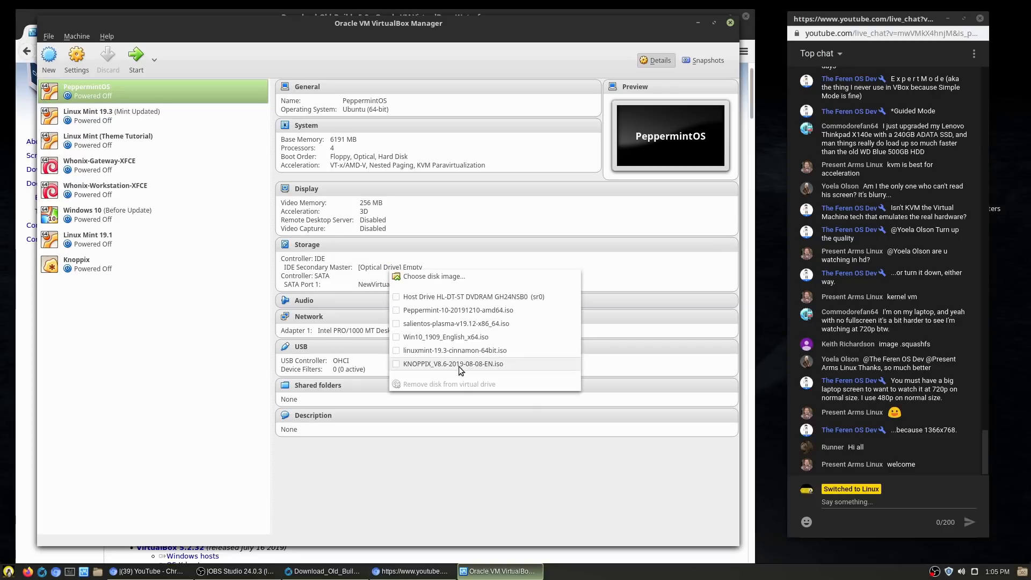
click(417, 277)
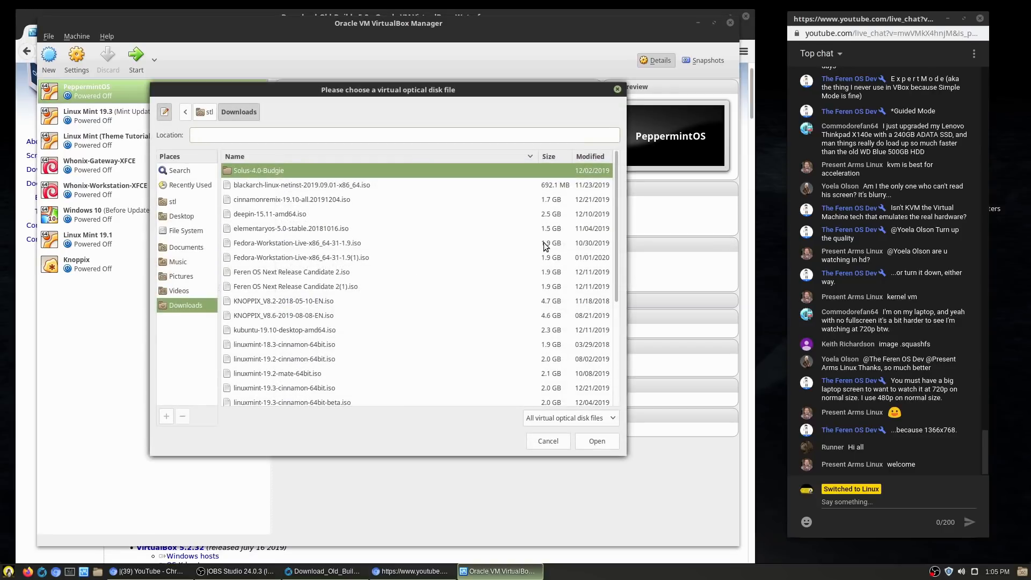
Step: Browse the Downloads list through the Linux Mint 18.3 and 19.x ISO images
scroll(440, 269, down, 2)
scroll(440, 269, down, 3)
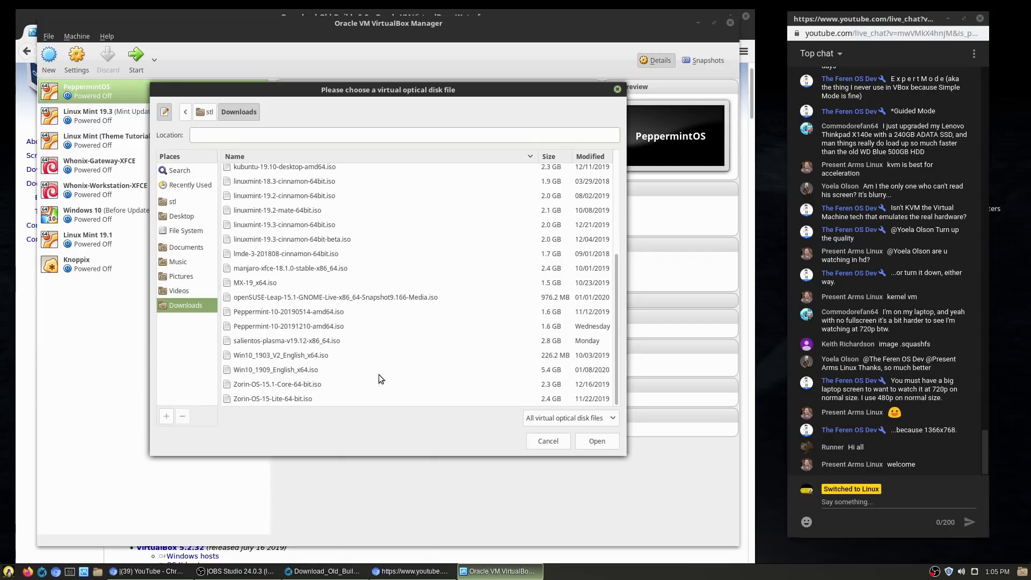
scroll(272, 317, up, 3)
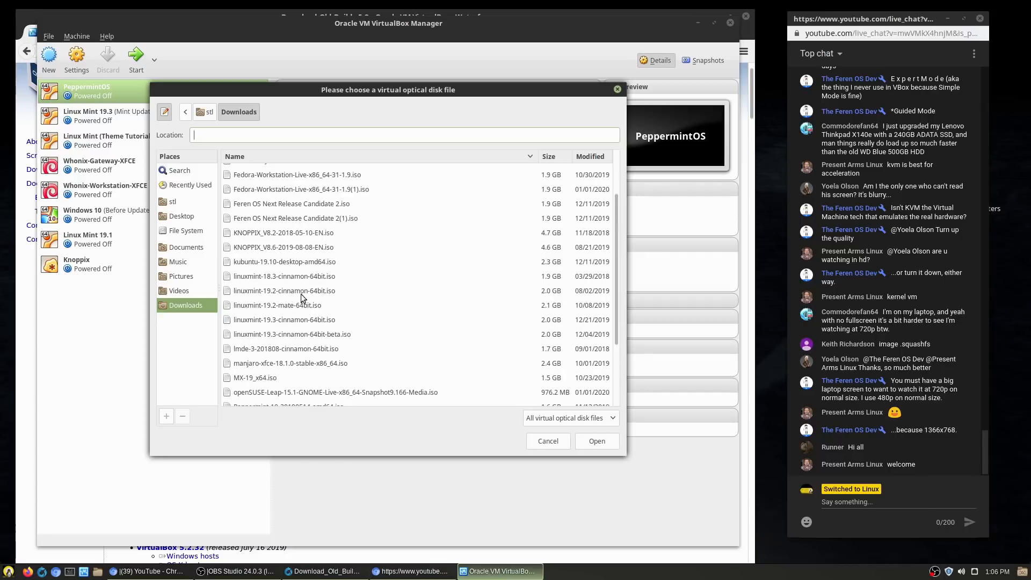
click(271, 282)
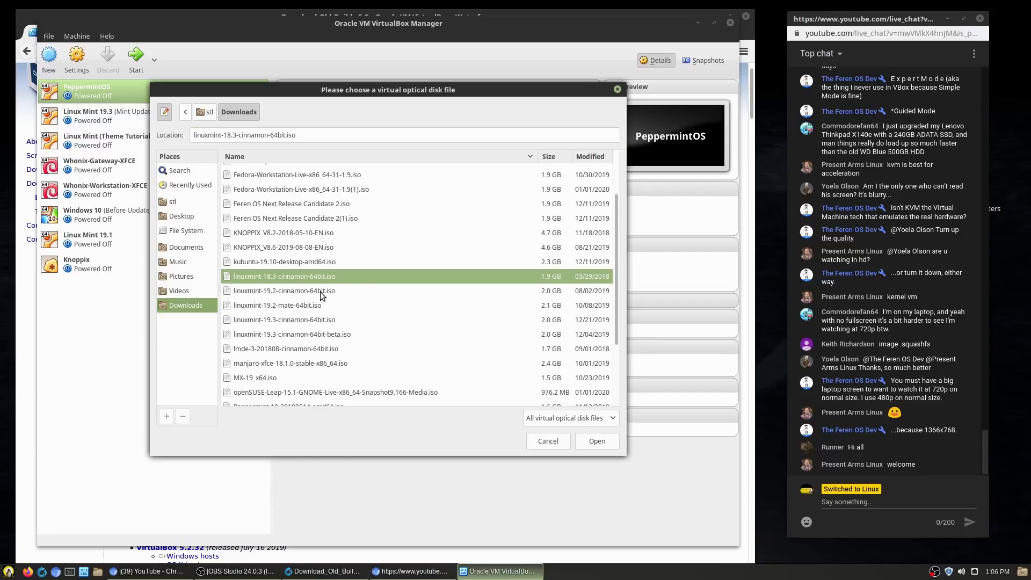
click(310, 291)
click(310, 305)
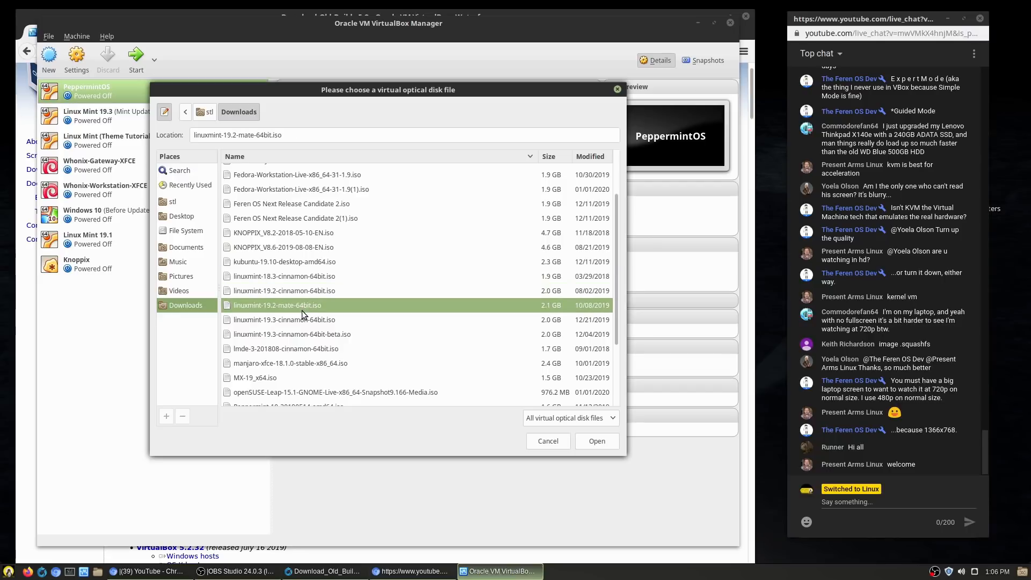
click(301, 320)
click(300, 306)
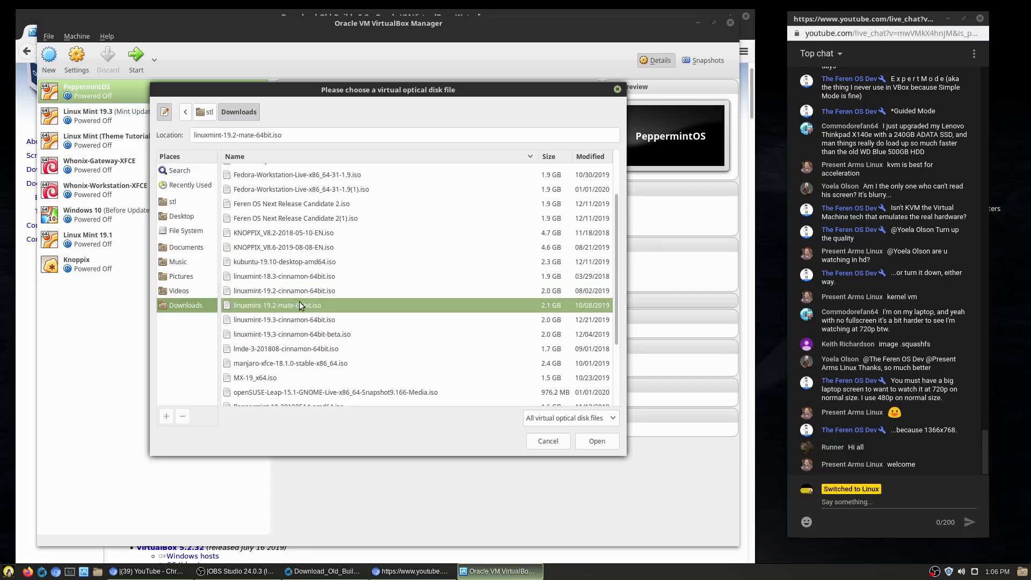
click(305, 275)
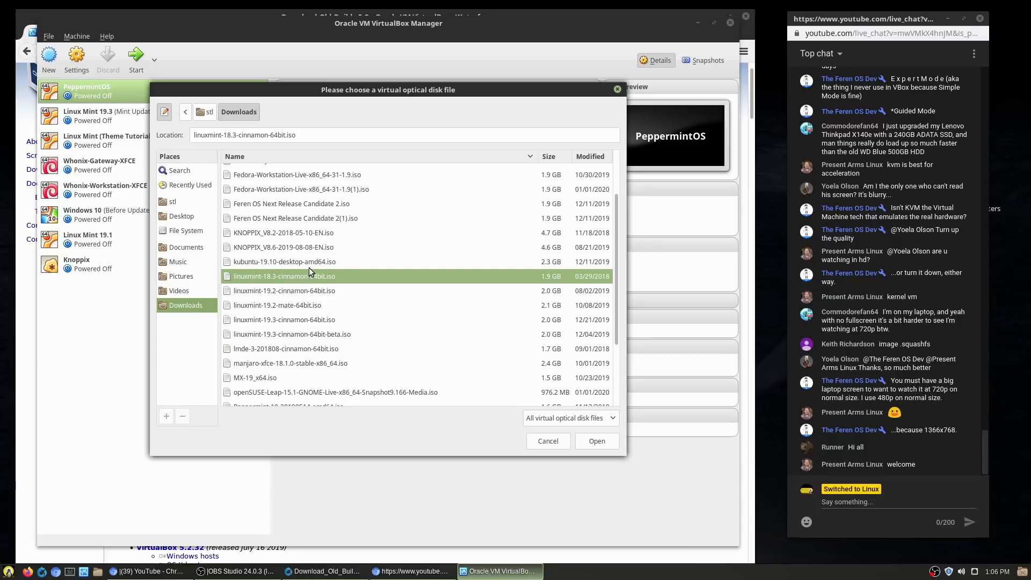
click(280, 333)
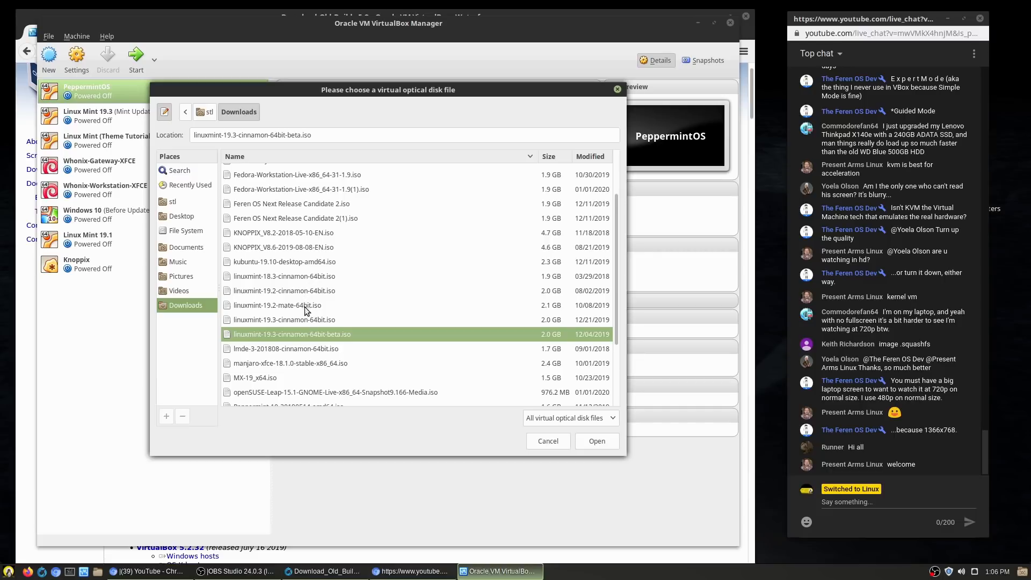
click(299, 321)
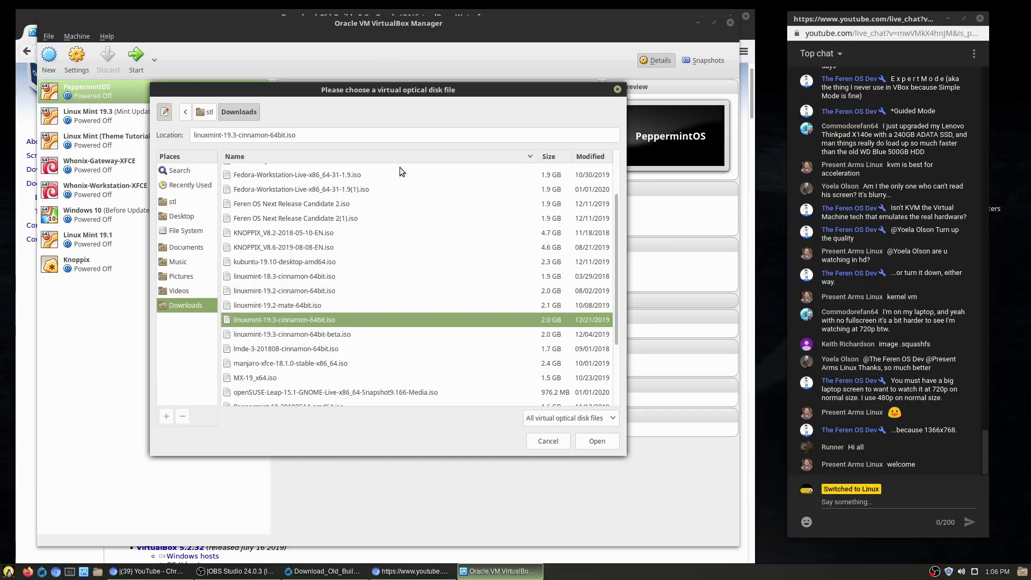
Step: Look over the Feren OS images, then select lmde-3-201808-cinnamon-64bit.iso
scroll(347, 293, up, 1)
click(317, 250)
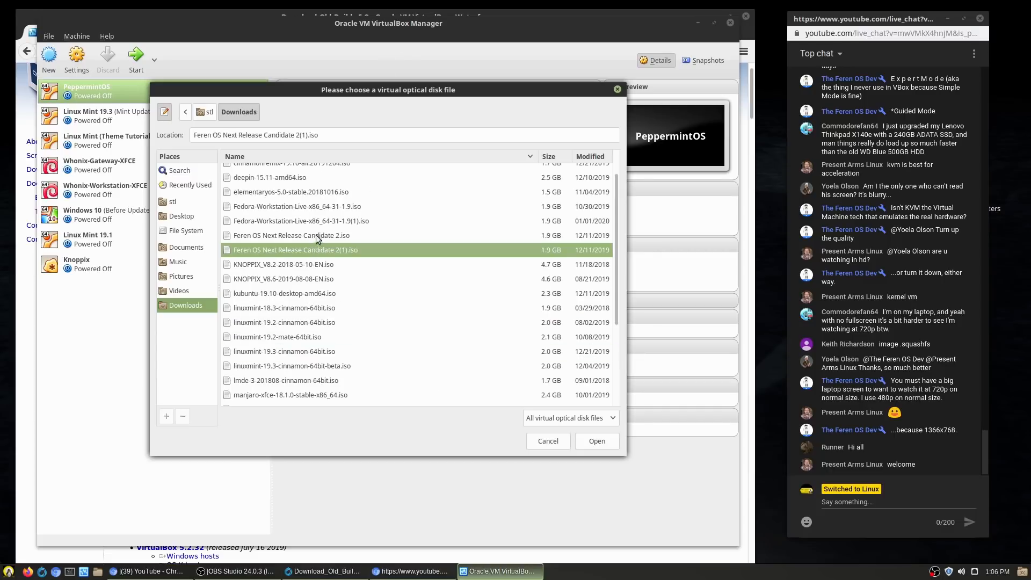
click(328, 235)
click(330, 252)
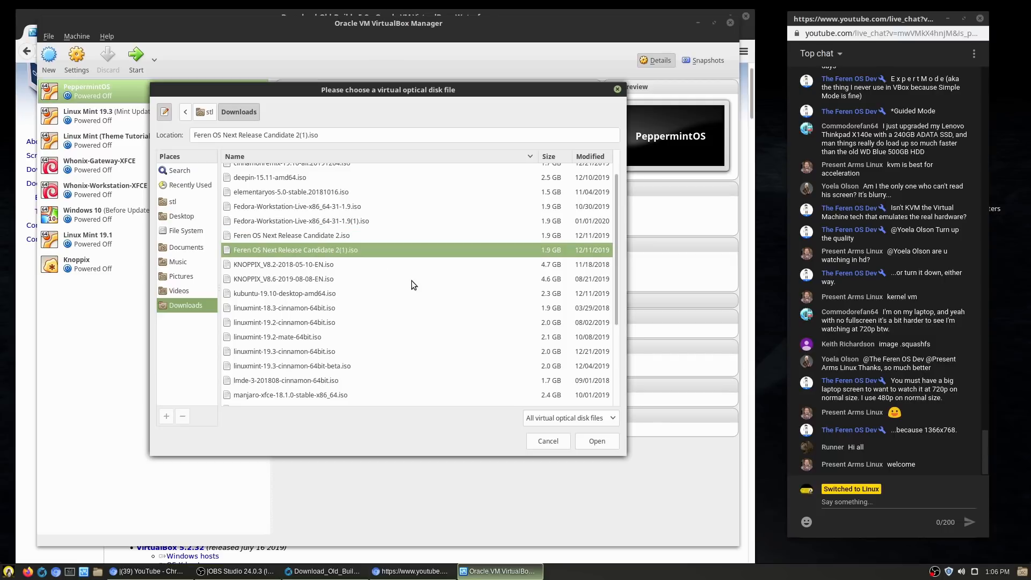
click(334, 238)
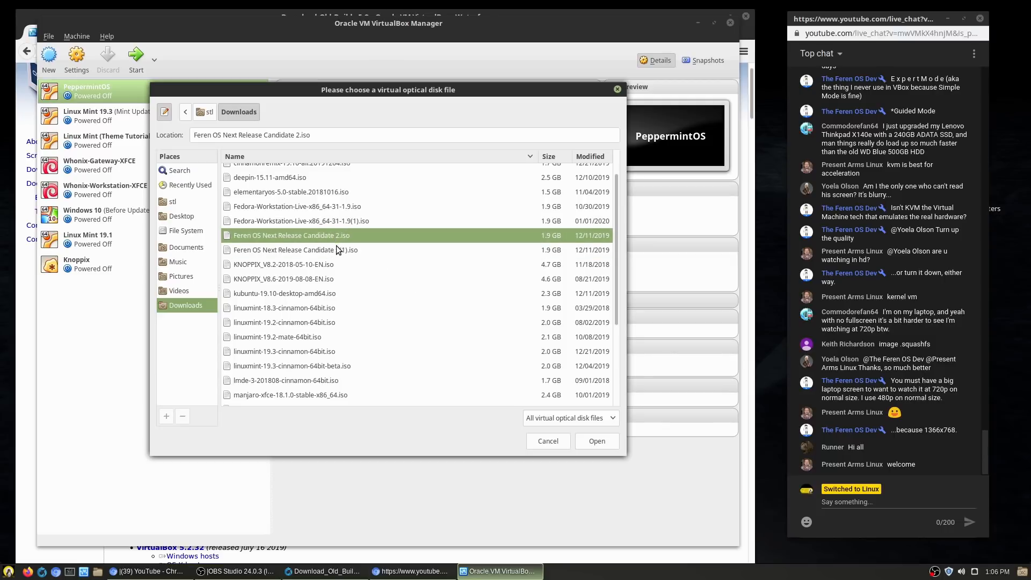
scroll(335, 249, up, 1)
right_click(284, 271)
click(265, 266)
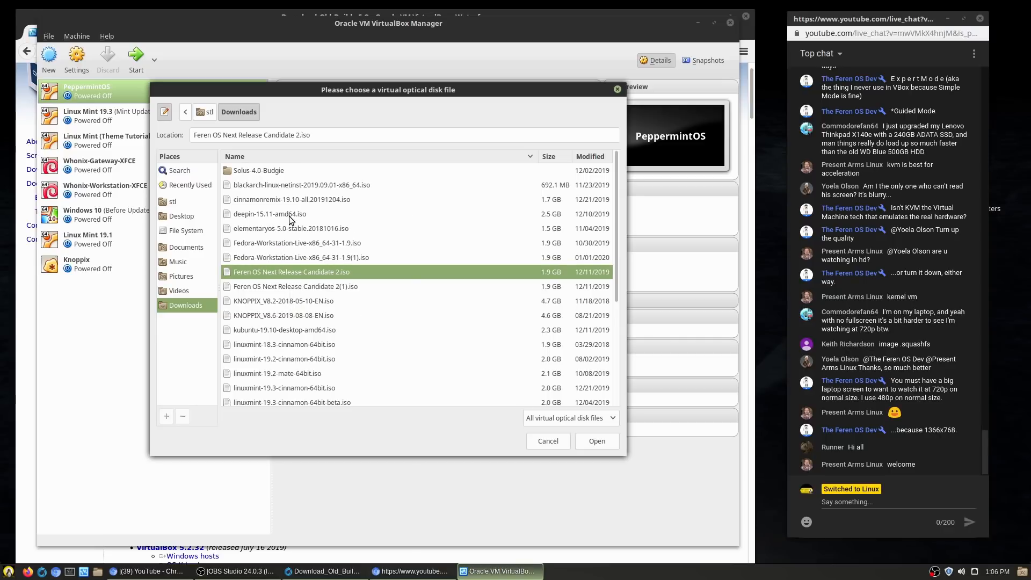
scroll(302, 270, down, 2)
scroll(302, 270, up, 2)
scroll(295, 328, down, 4)
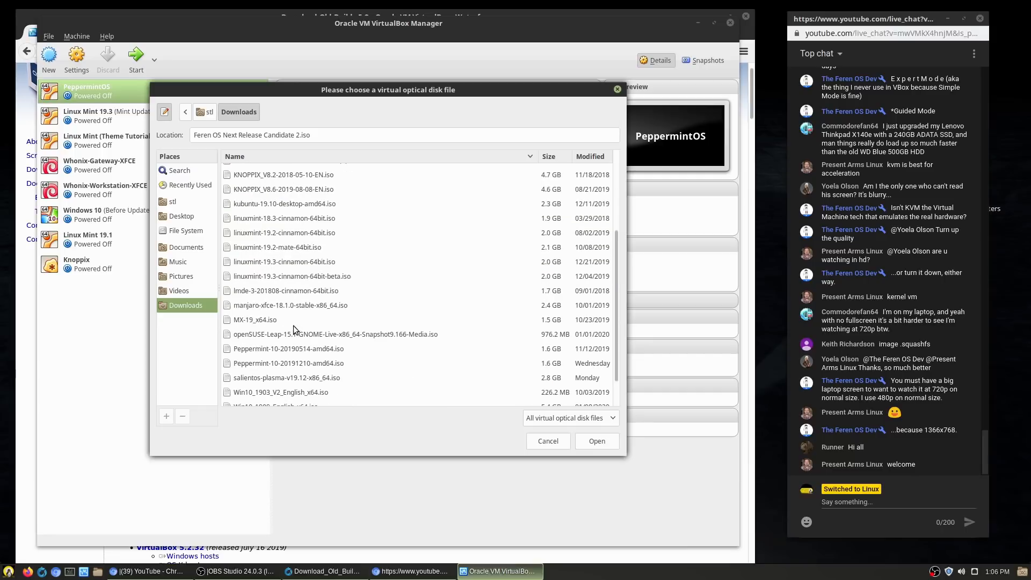
click(291, 293)
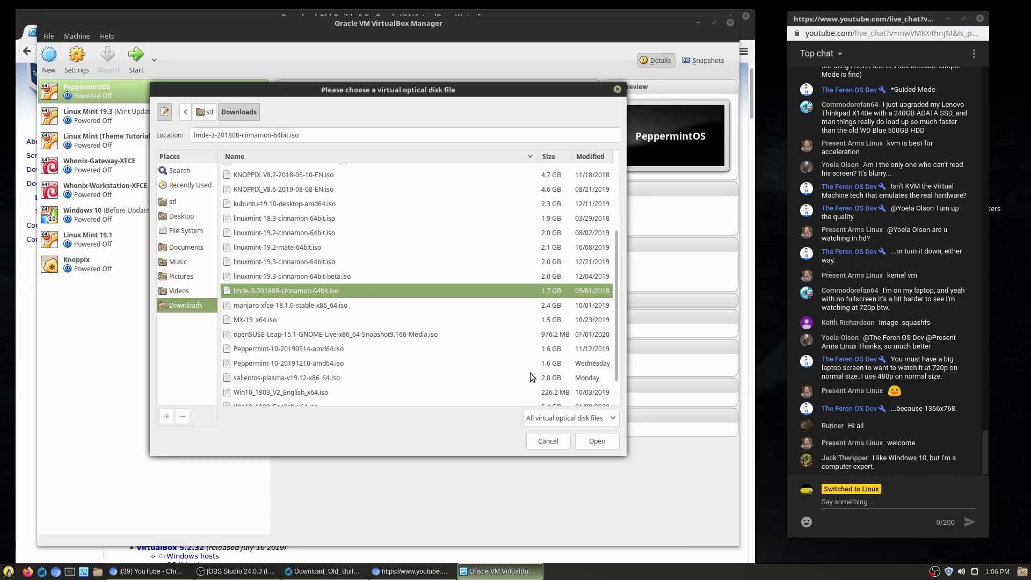
Step: Attach the LMDE 3 ISO, start PeppermintOS, and boot the Start Linux Mint entry
click(590, 443)
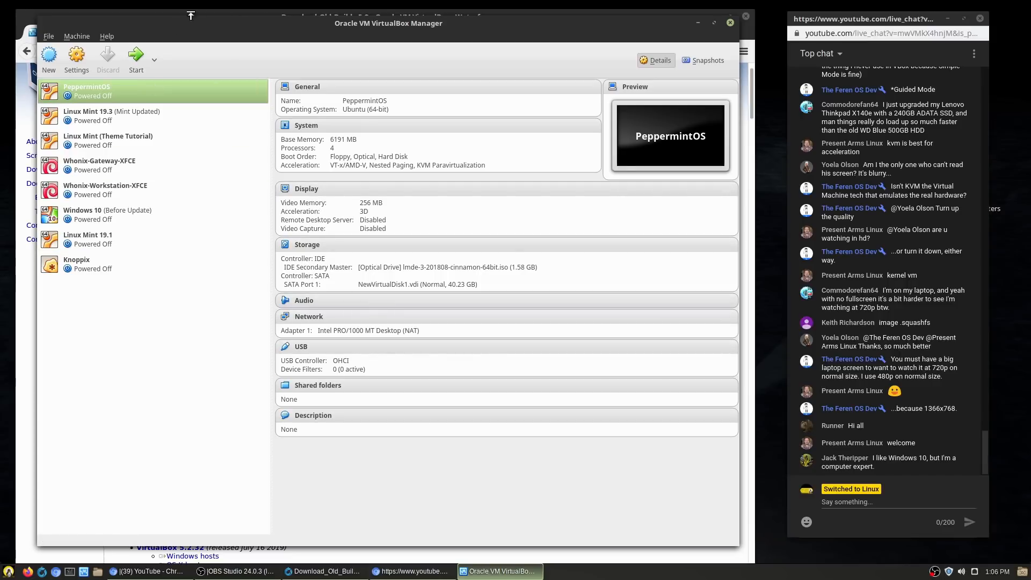
click(137, 63)
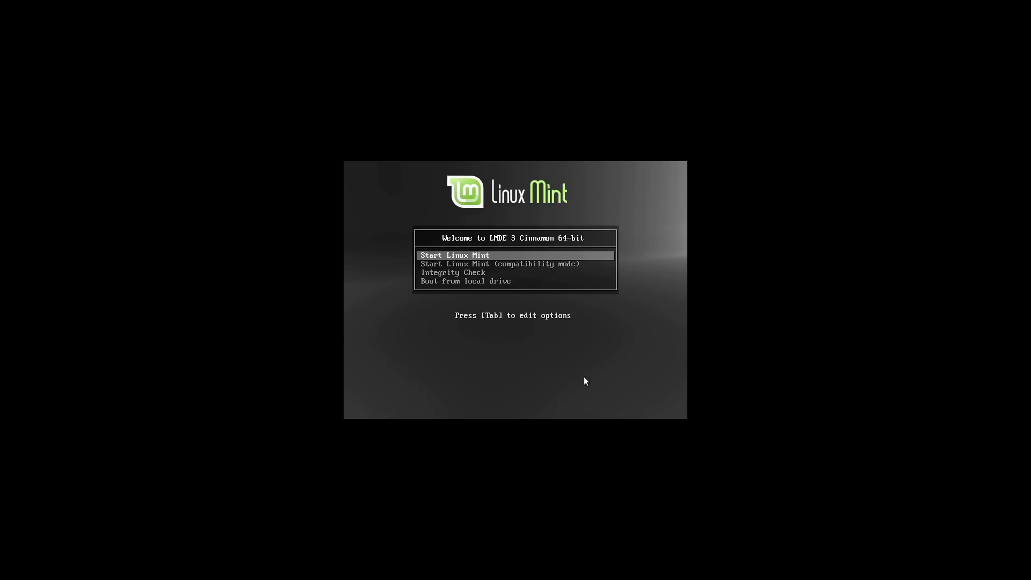
key(Down)
key(Up)
key(Down)
key(Down)
key(Up)
key(Up)
key(Down)
key(Down)
key(Down)
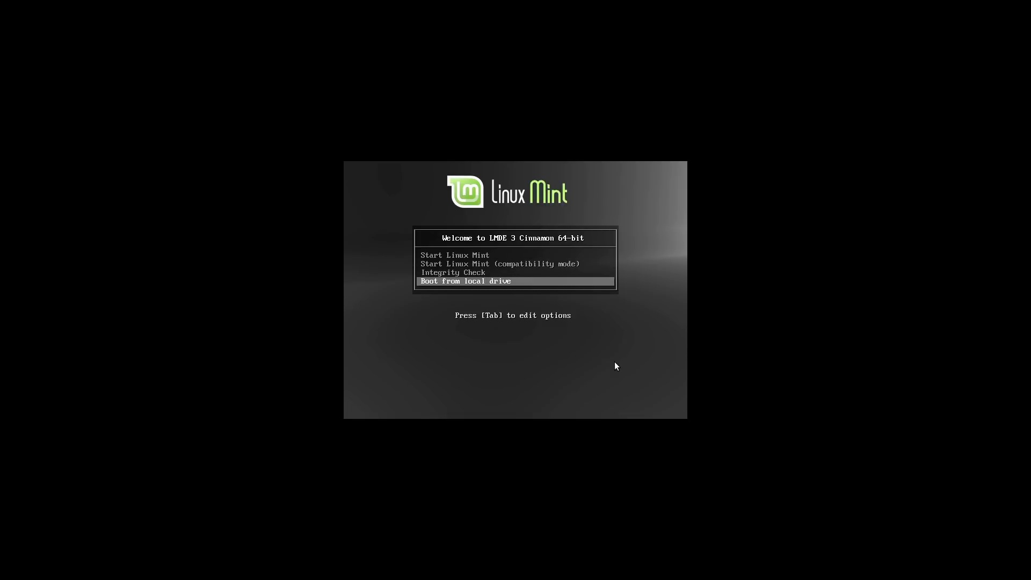
key(Up)
key(Up)
key(Up)
key(Return)
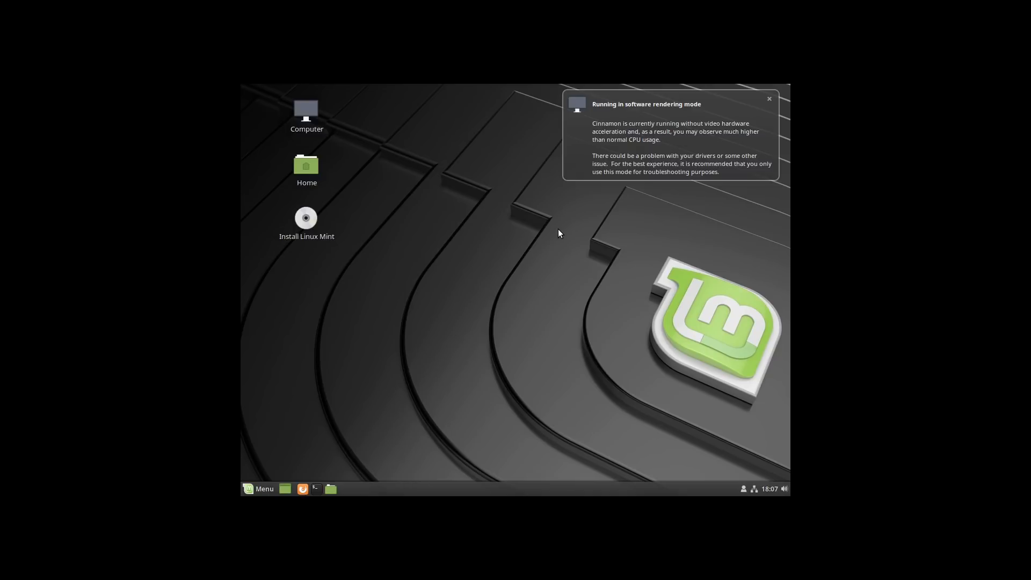
Step: Dismiss the software rendering notice and run xrandr -S 1920x1080 in a terminal
click(769, 99)
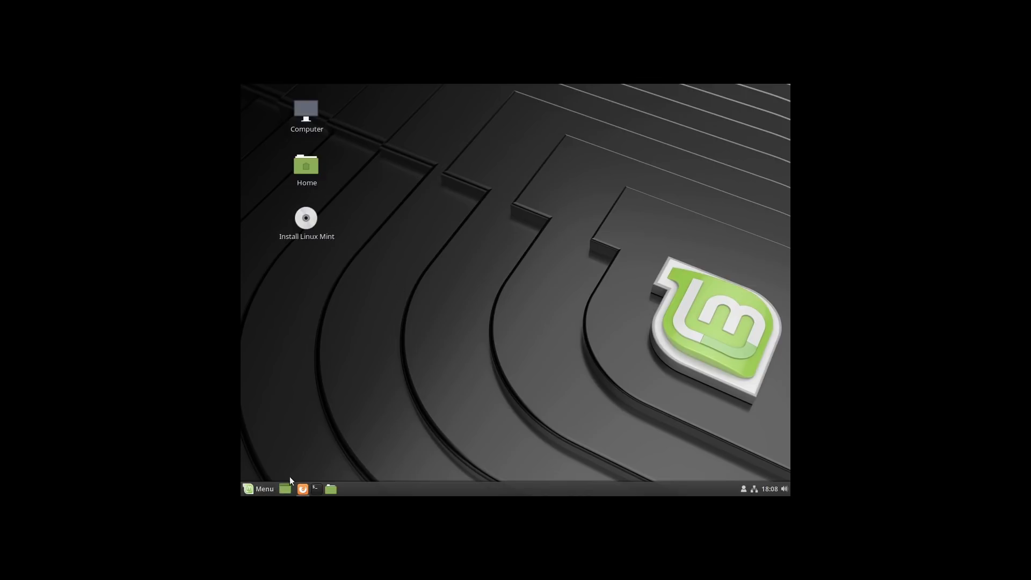
click(259, 490)
click(258, 490)
click(317, 489)
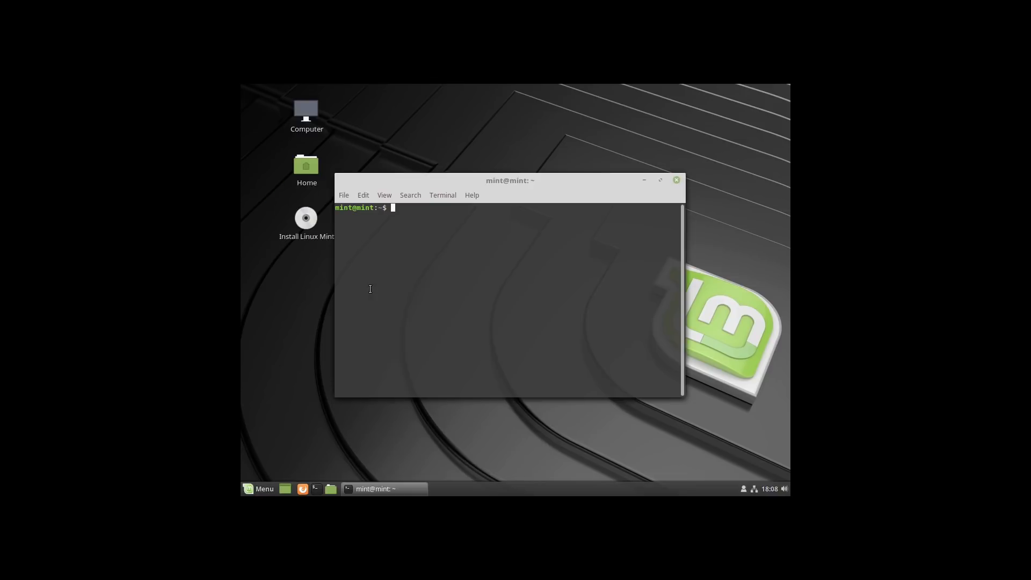
text(xrandr -S 1920x1080)
key(Return)
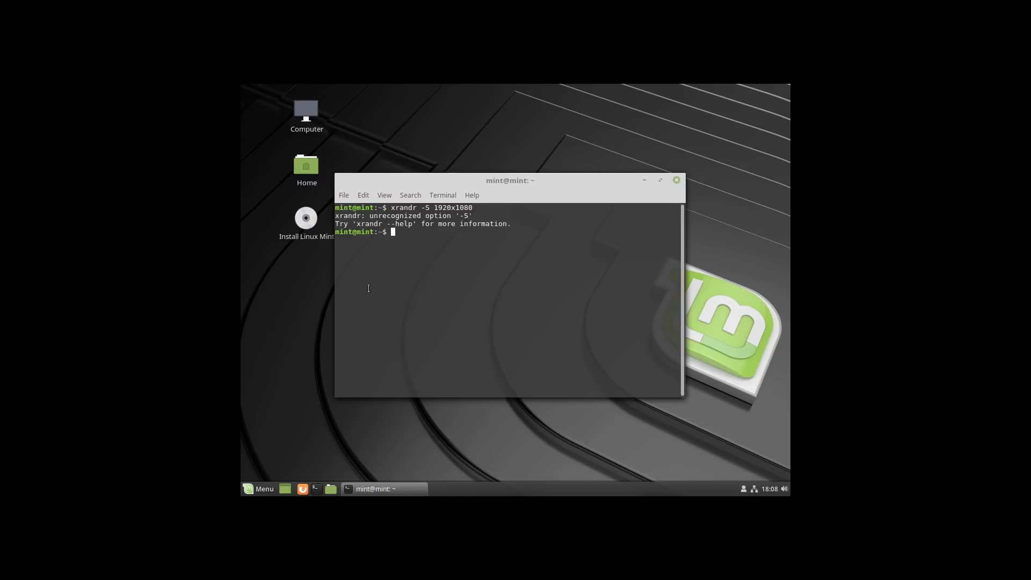
Step: Rerun the command corrected to xrandr -s 1920x1080, then exit the terminal
key(Up)
key(Left)
key(Left)
key(Left)
key(Left)
key(Left)
key(Left)
key(Left)
key(Left)
key(Left)
key(Left)
key(BackSpace)
text(s)
key(Return)
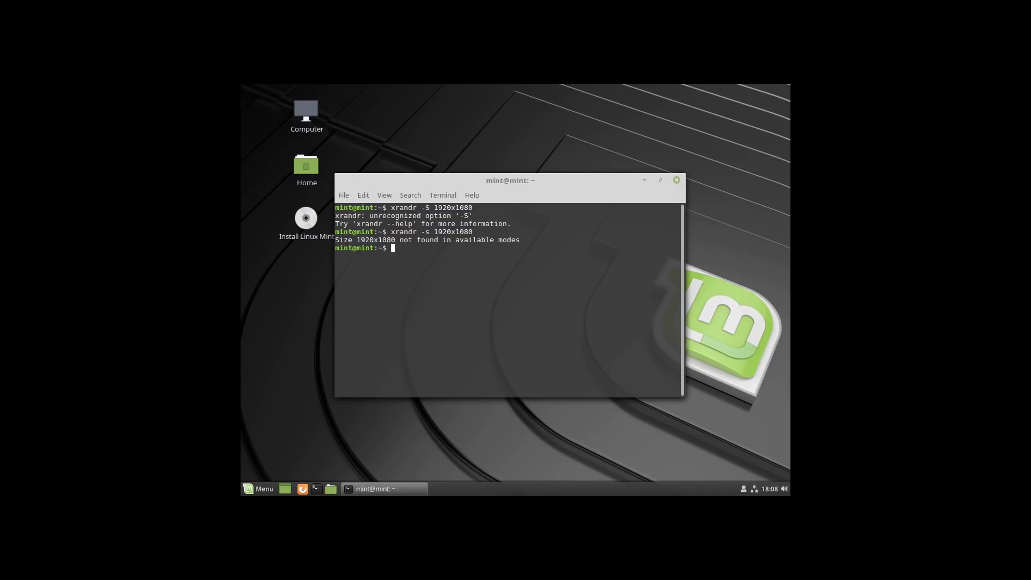
text(exit)
key(Return)
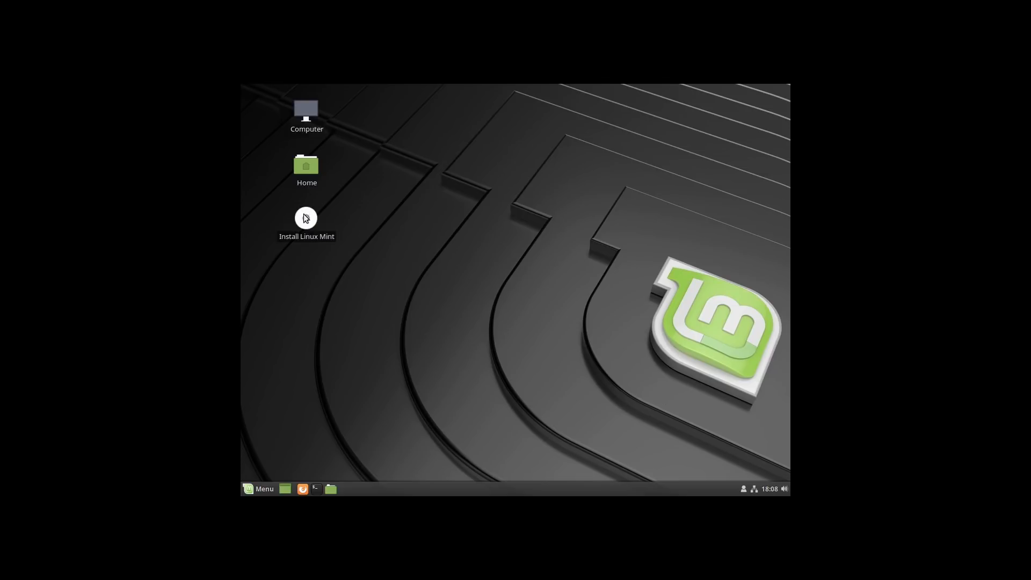
Step: Launch Install Linux Mint and accept English (US), America/New_York timezone and US keyboard
click(254, 489)
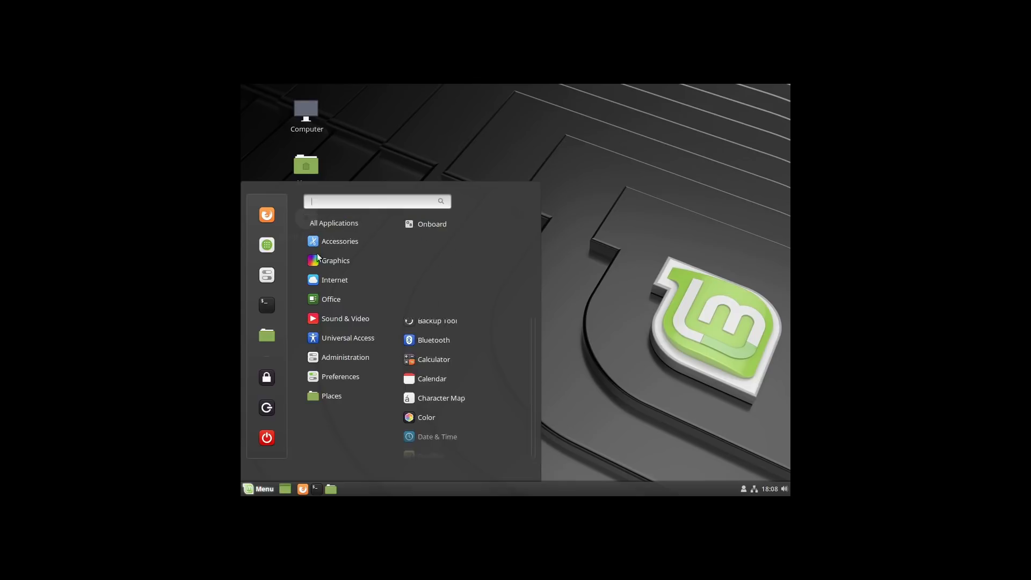
mouse_move(328, 323)
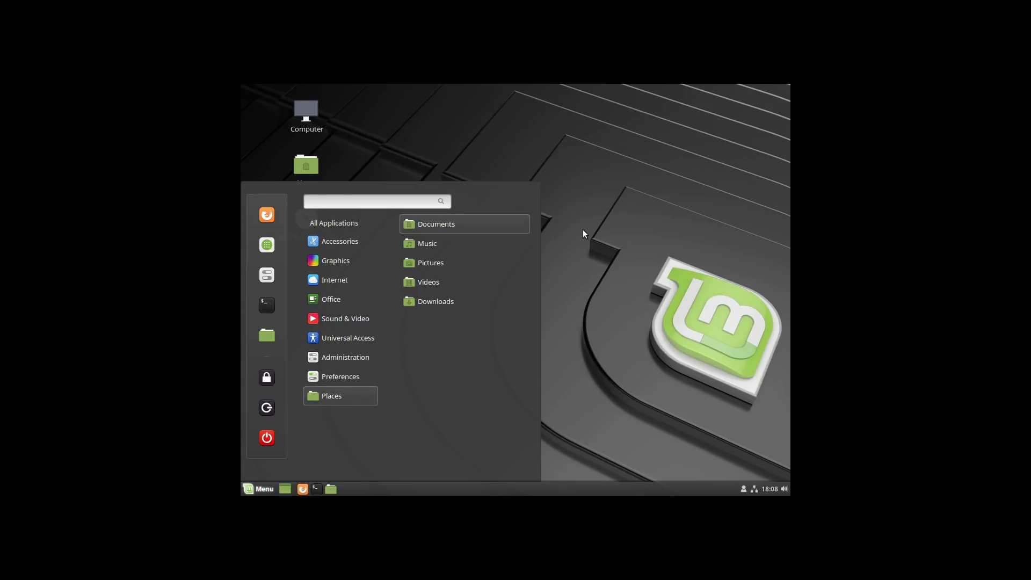
click(585, 231)
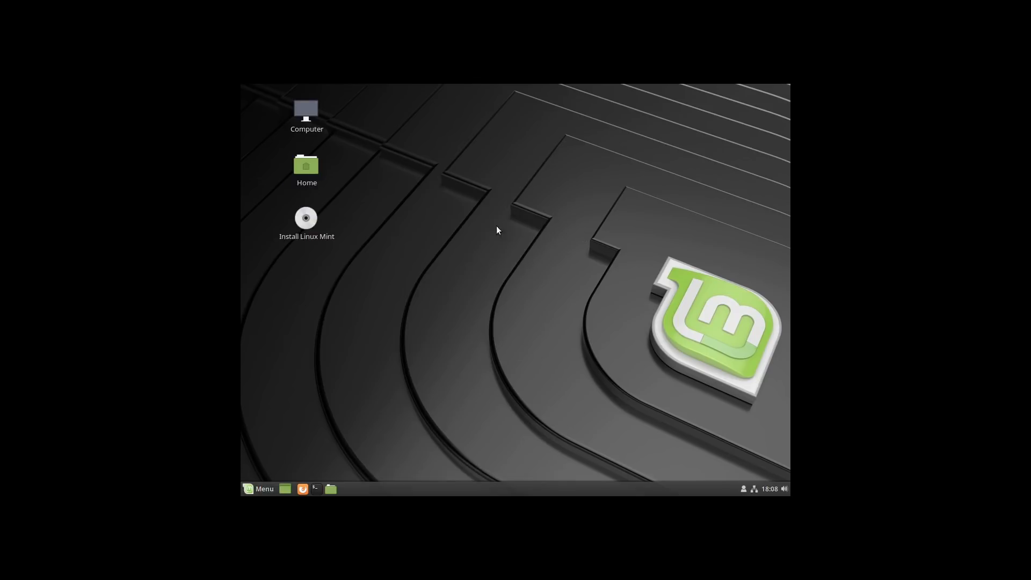
click(301, 224)
double_click(301, 224)
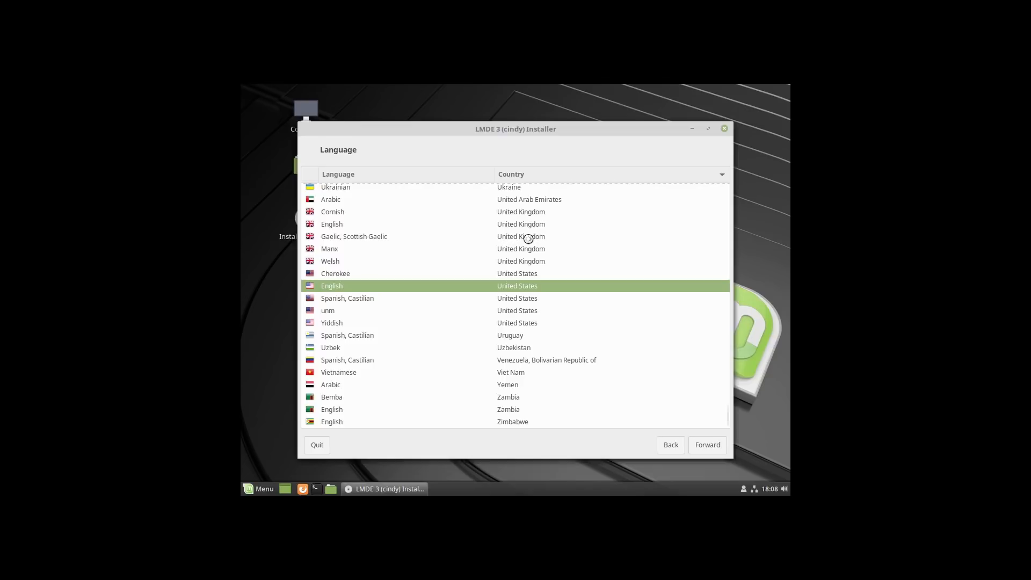
click(710, 447)
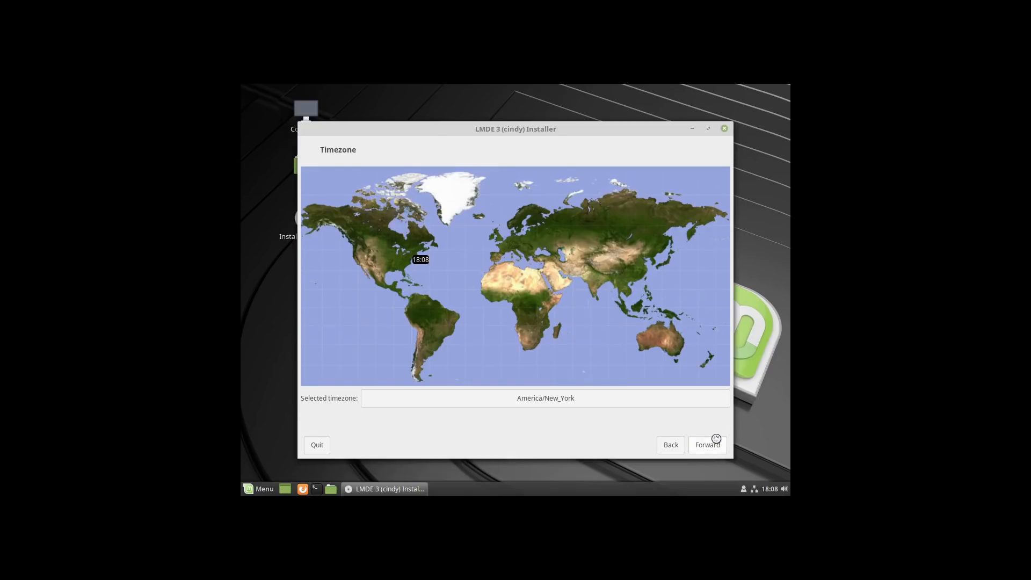
click(712, 441)
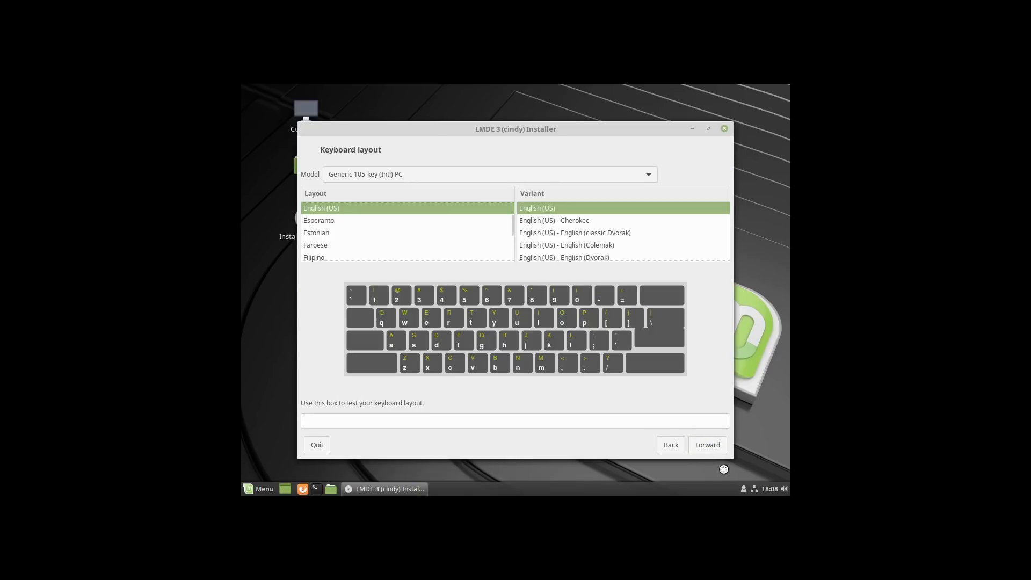
click(712, 443)
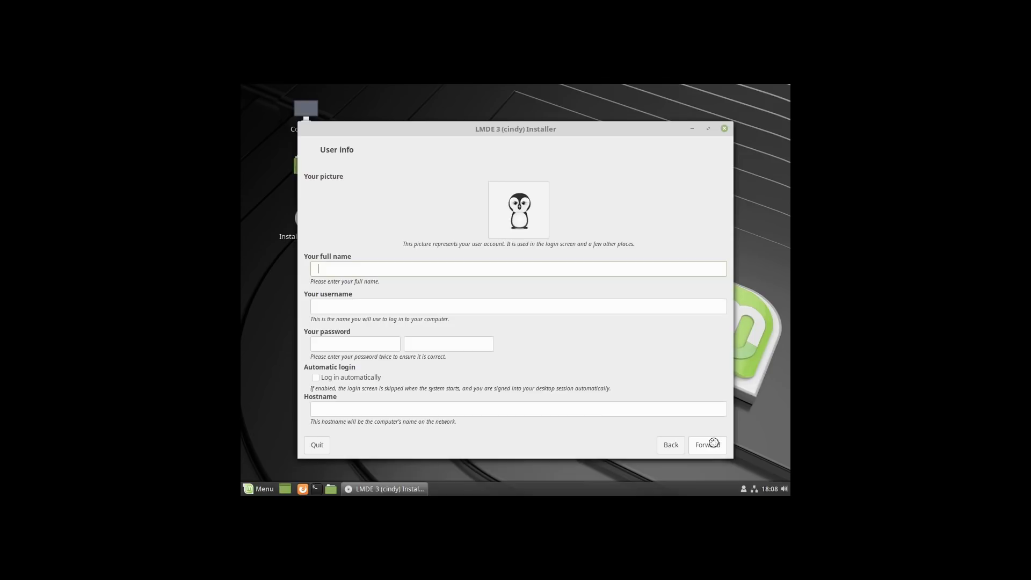
Step: Fill in the user's name and password, set hostname 'lmde', and advance to partitioning
text(lmde)
key(Tab)
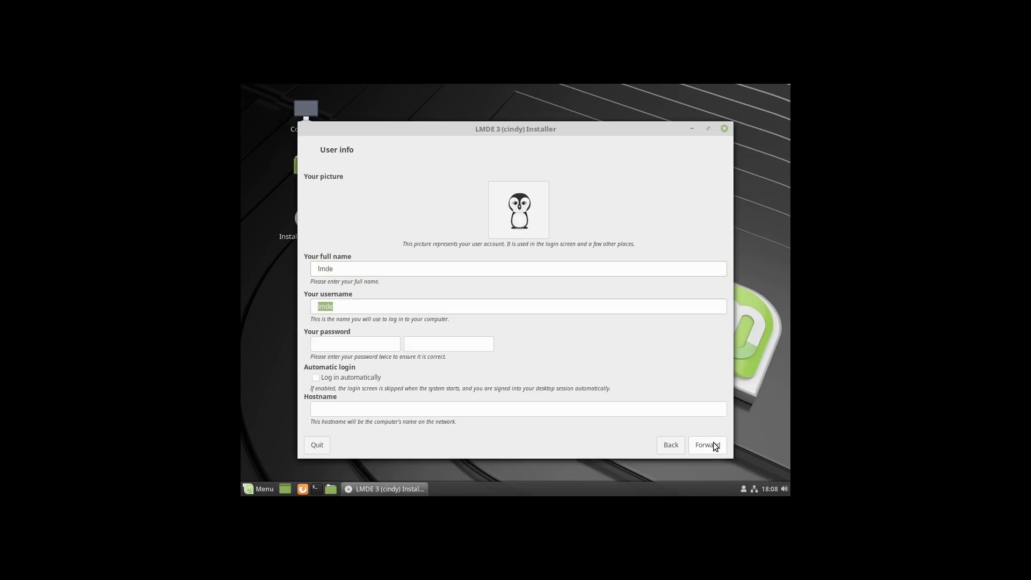
text(abcabc)
click(700, 449)
click(534, 315)
click(487, 408)
text(lmde)
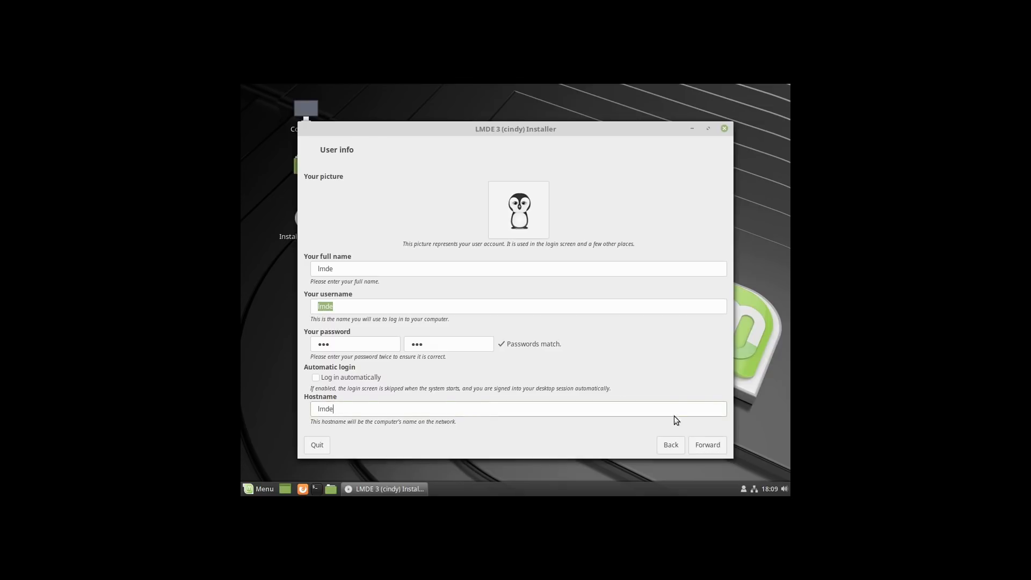
click(707, 445)
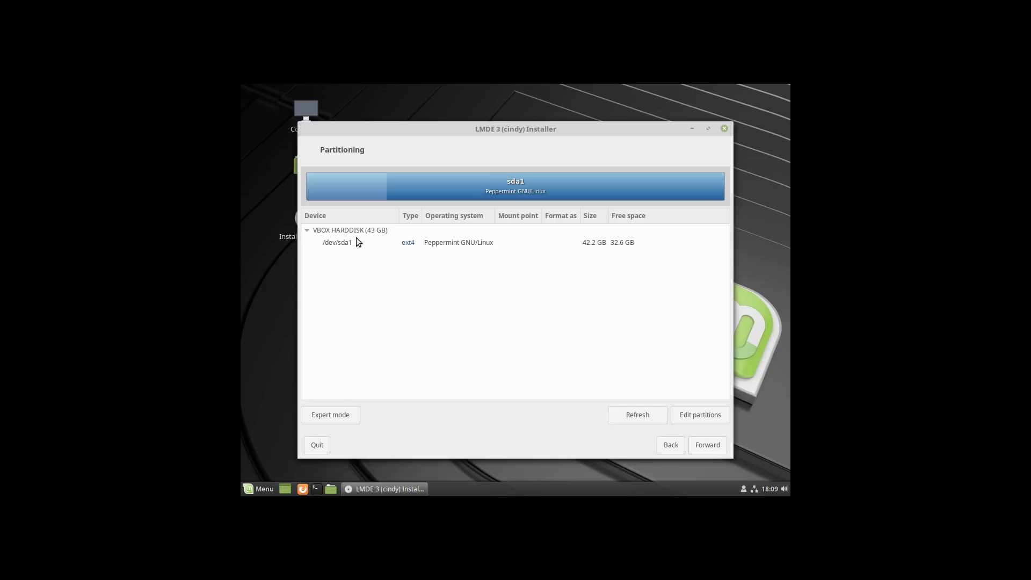
Step: Inspect /dev/sda1 in GParted, quit the installer without installing, and request a system shutdown
click(338, 241)
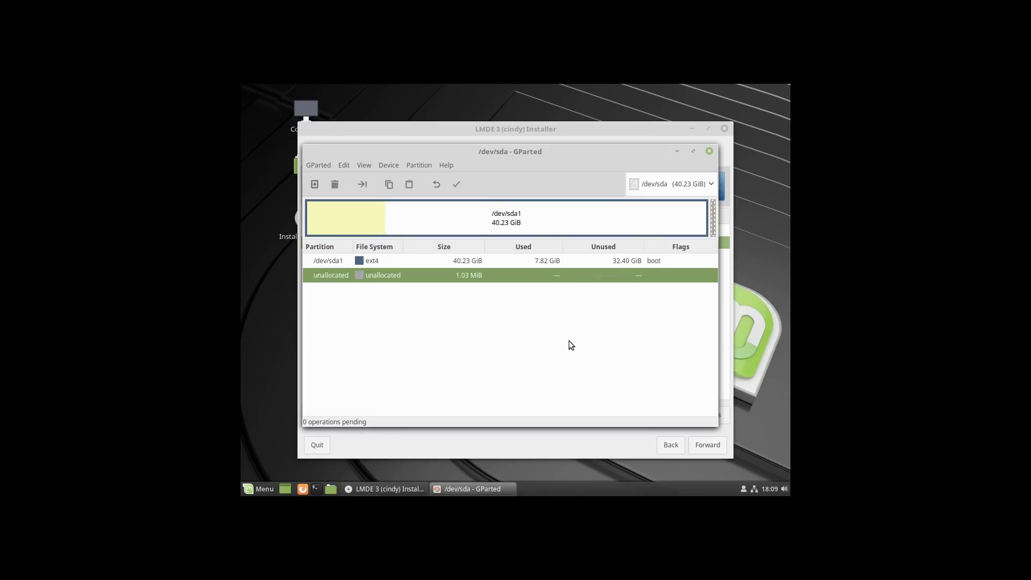
click(709, 152)
click(725, 128)
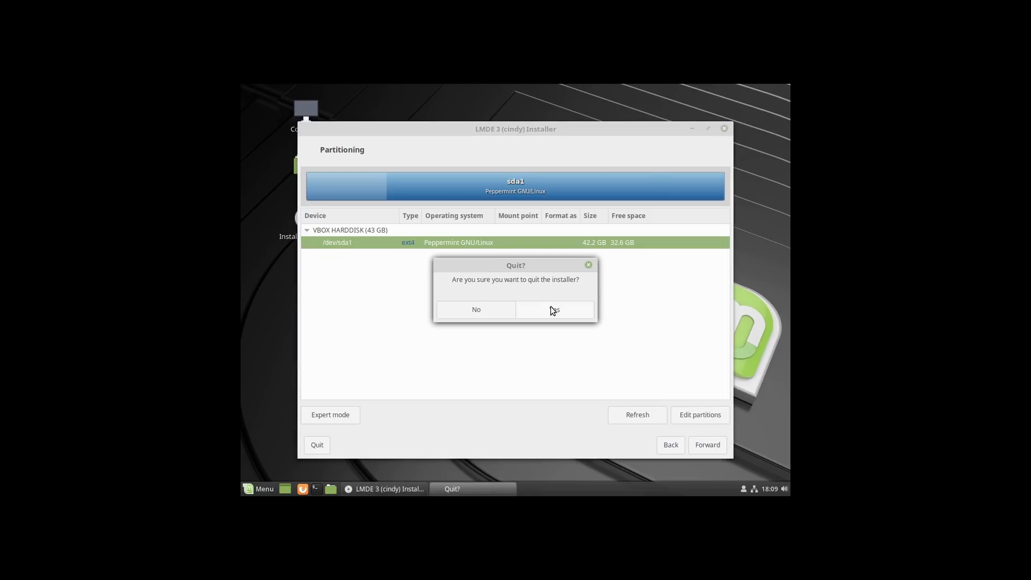
click(483, 314)
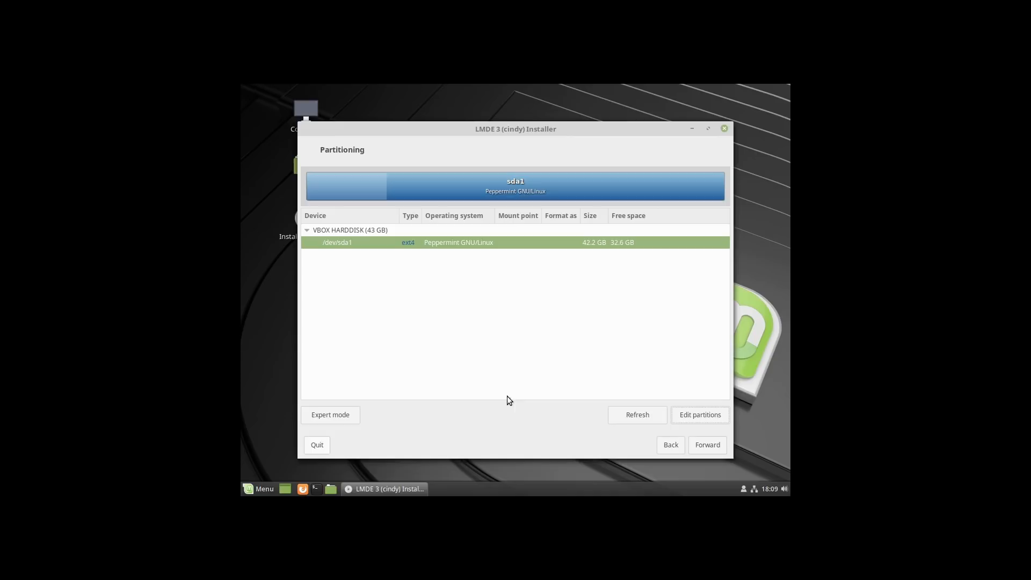
click(318, 445)
click(569, 311)
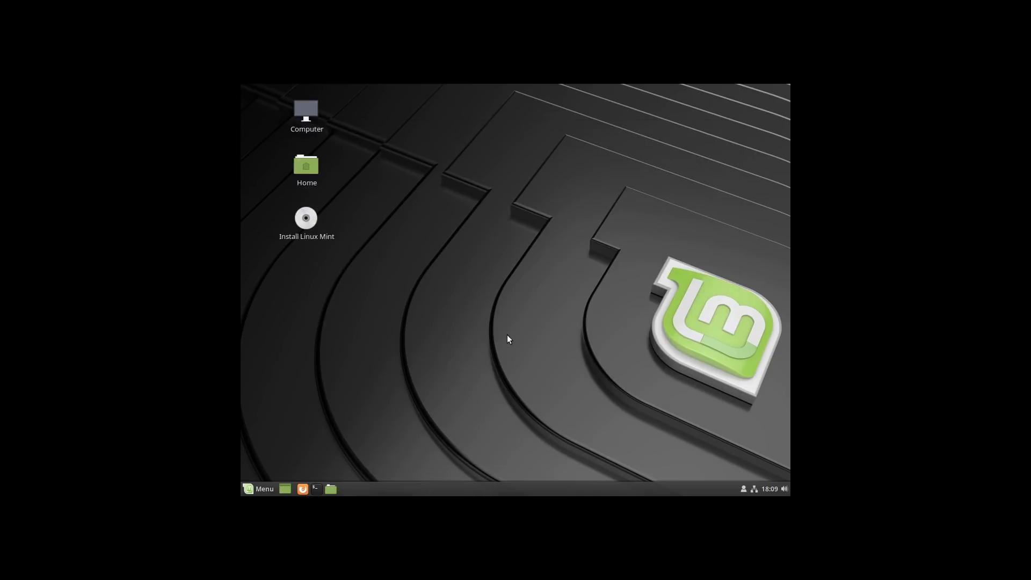
click(262, 488)
click(268, 436)
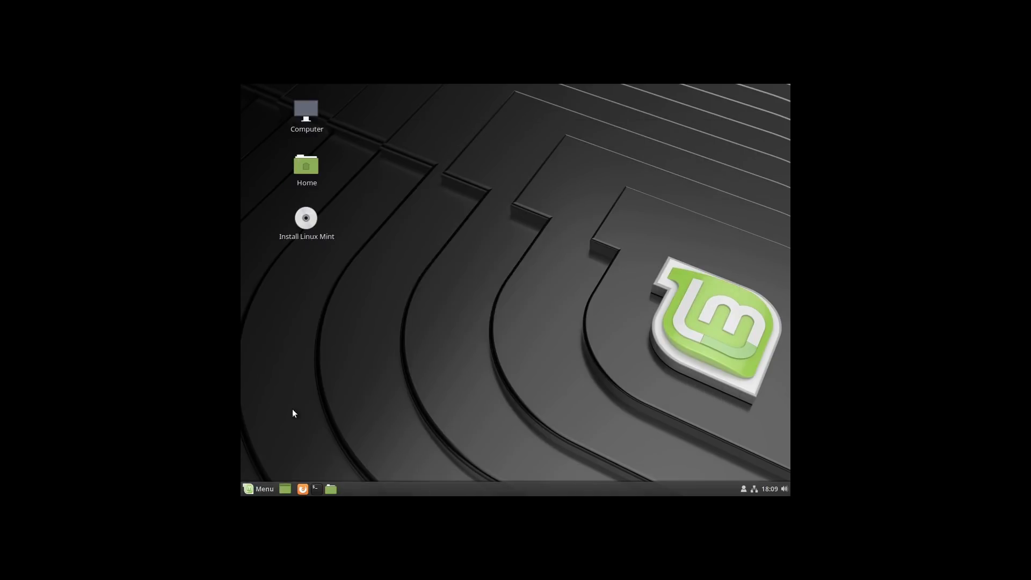